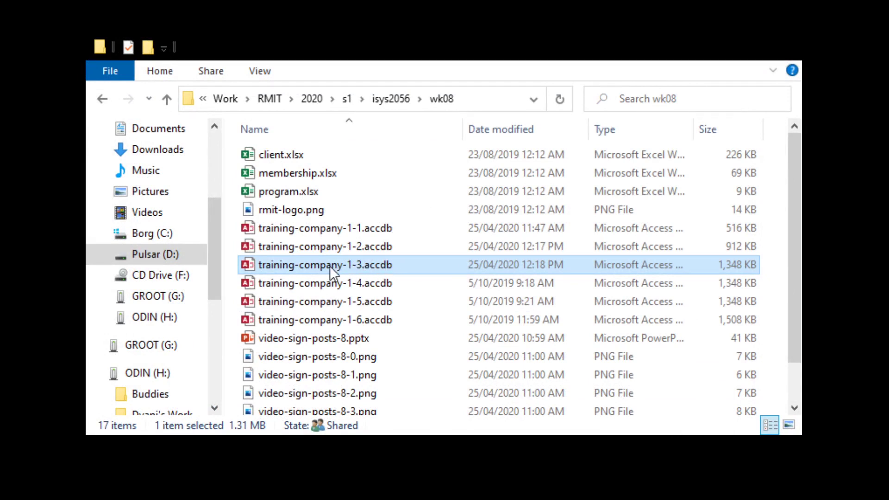
# - Open training-company-1-3.accdb from the wk08 folder in Access, leaving its file name unchanged
pyautogui.press('F2')
pyautogui.press('Right')
pyautogui.press('Right')
pyautogui.press('Right')
pyautogui.press('Right')
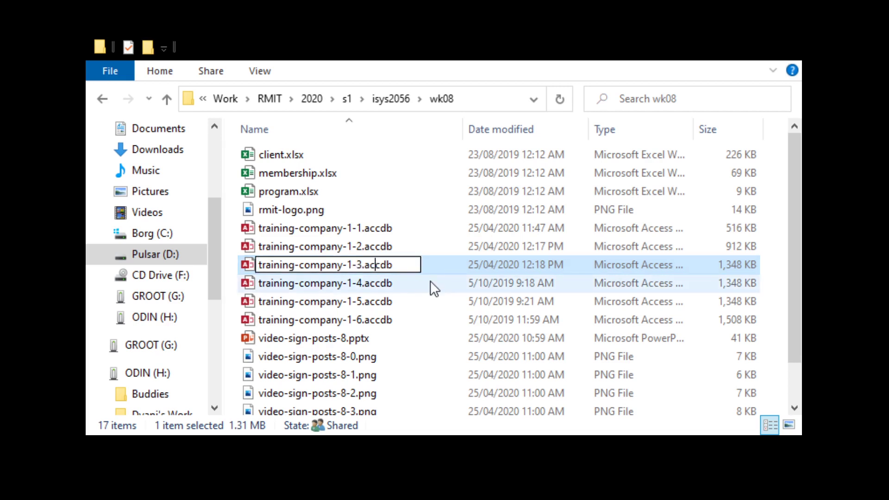
pyautogui.press('Return')
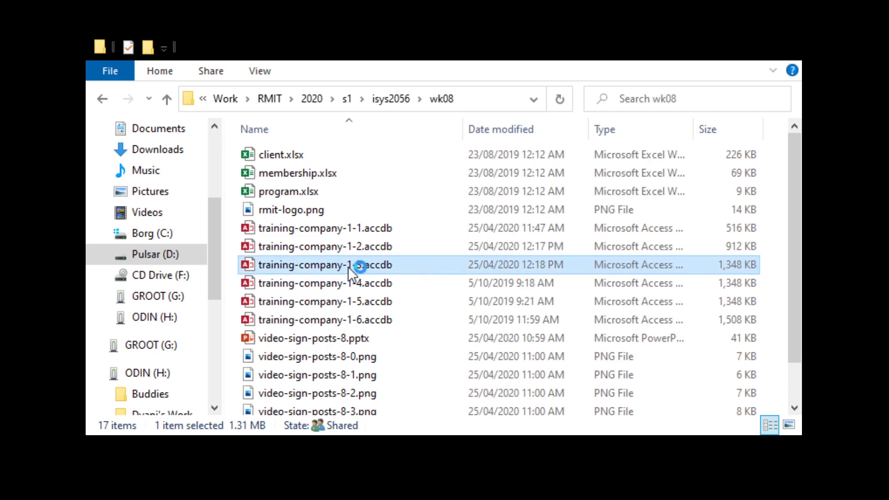
pyautogui.doubleClick(348, 266)
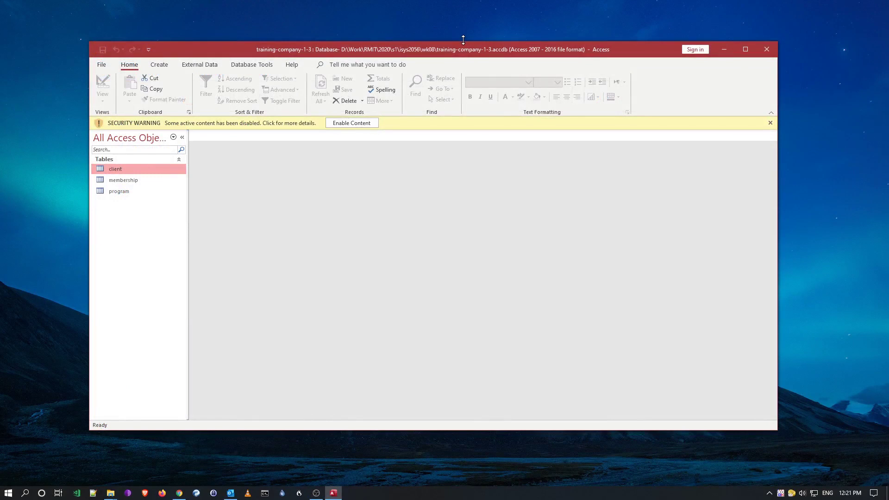
# - Maximize Access, enable content, and open the client, membership and program tables
pyautogui.doubleClick(462, 40)
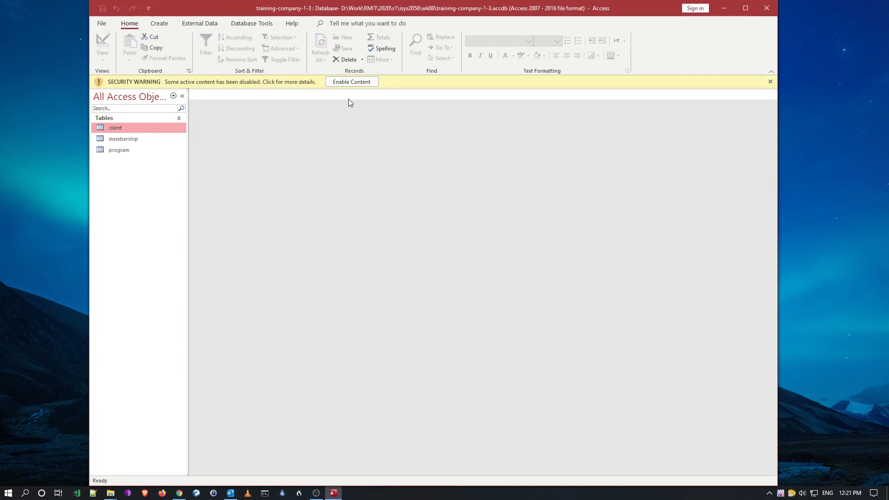
pyautogui.click(351, 84)
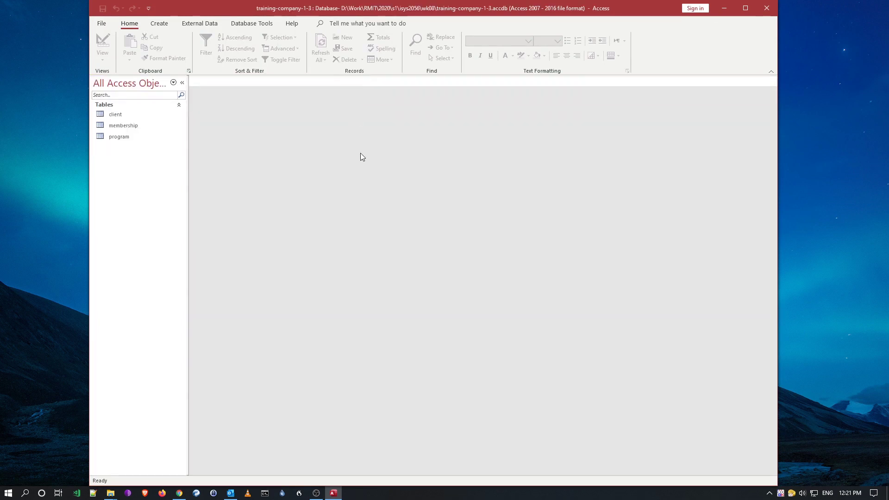
pyautogui.click(122, 115)
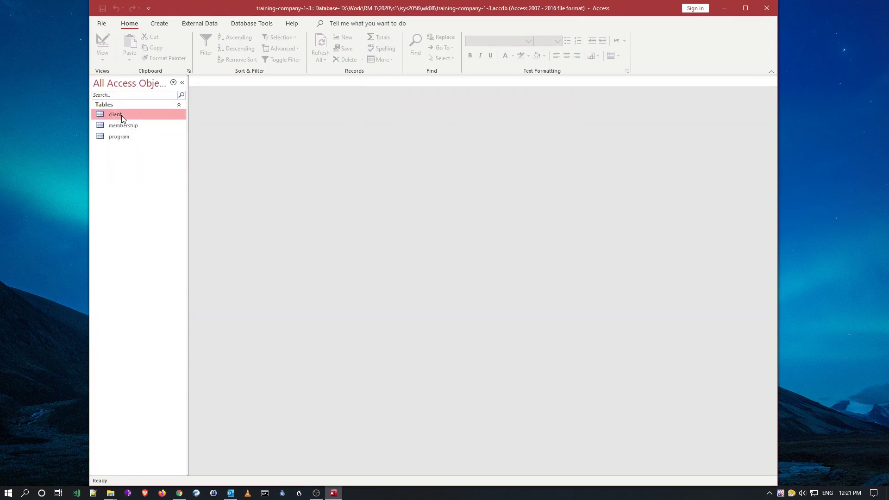
pyautogui.click(125, 127)
pyautogui.click(125, 137)
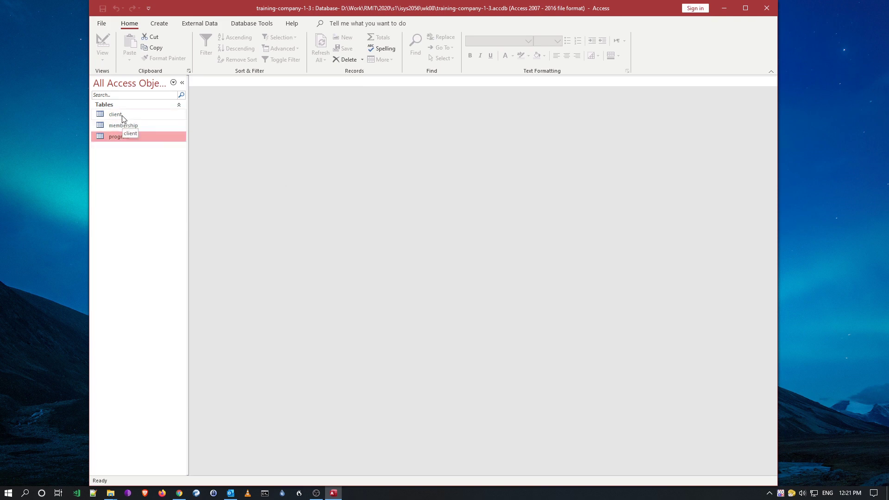
pyautogui.click(132, 116)
pyautogui.doubleClick(131, 116)
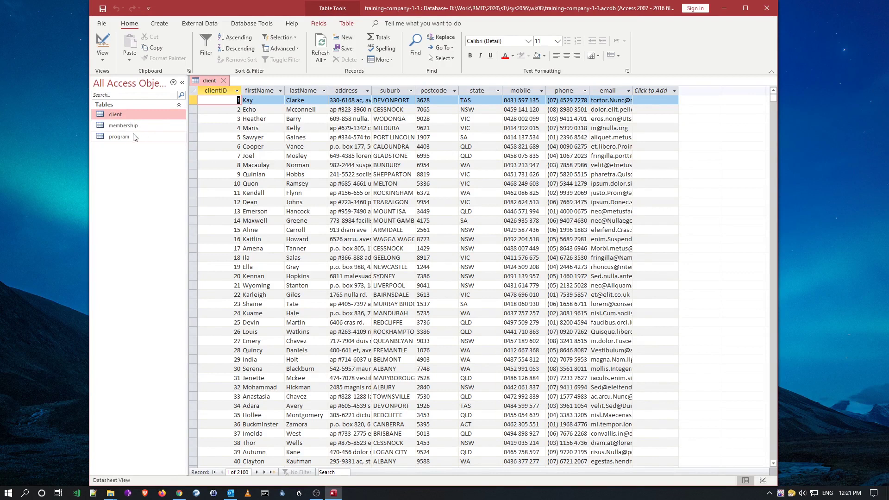
pyautogui.click(121, 127)
pyautogui.doubleClick(121, 130)
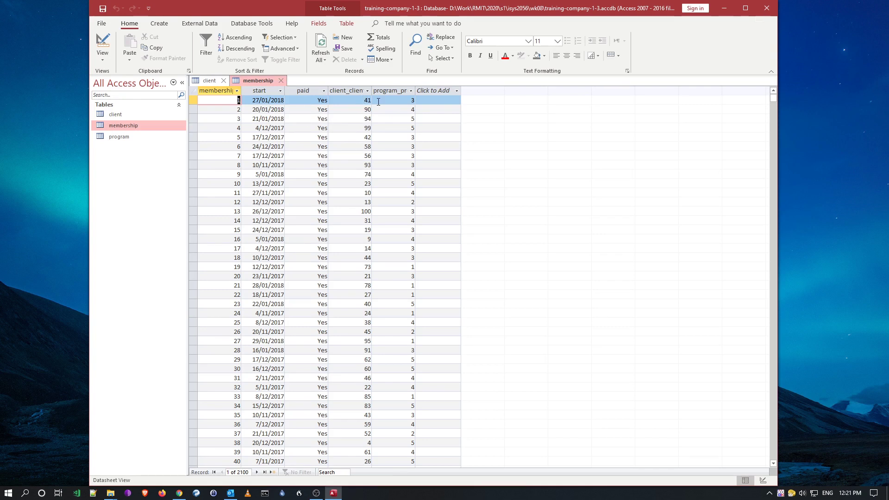
pyautogui.doubleClick(118, 138)
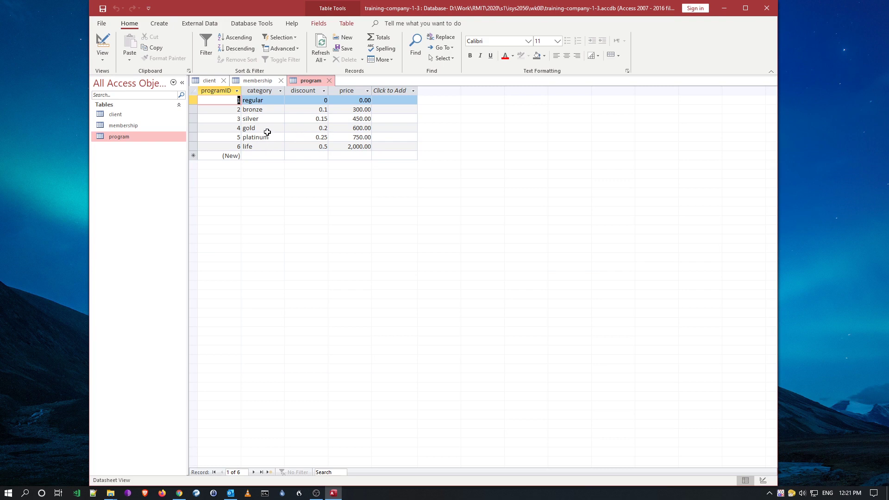
# - Compare the program numbers across the client, membership and program tables
pyautogui.click(210, 81)
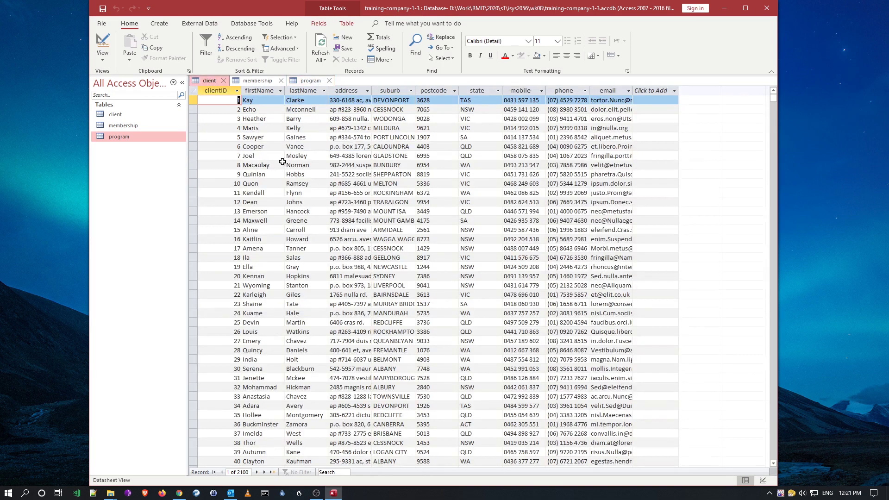
pyautogui.click(258, 81)
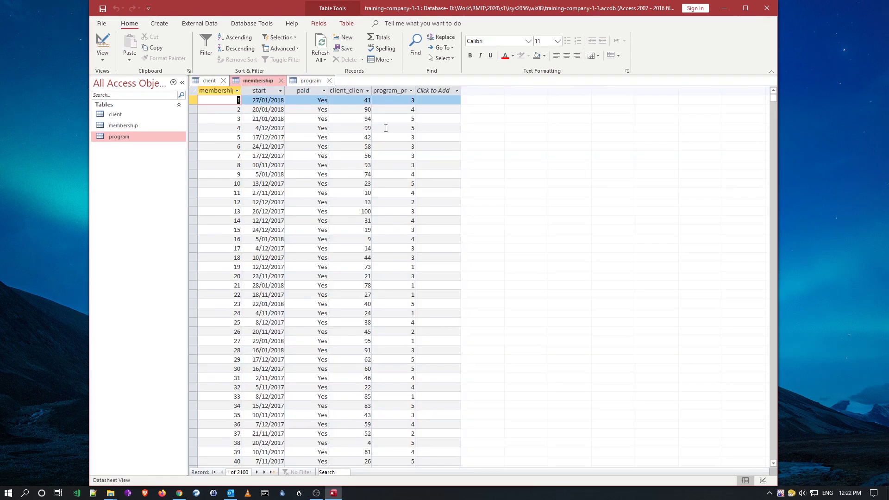
pyautogui.click(396, 119)
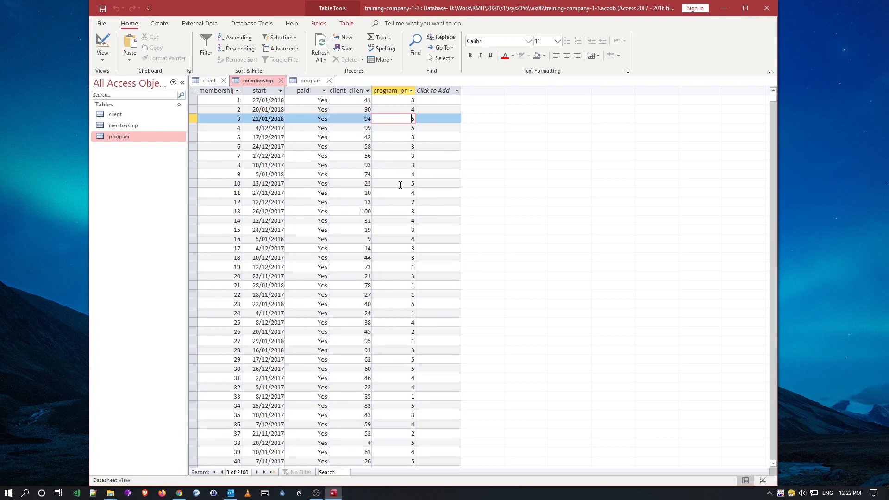
pyautogui.click(311, 81)
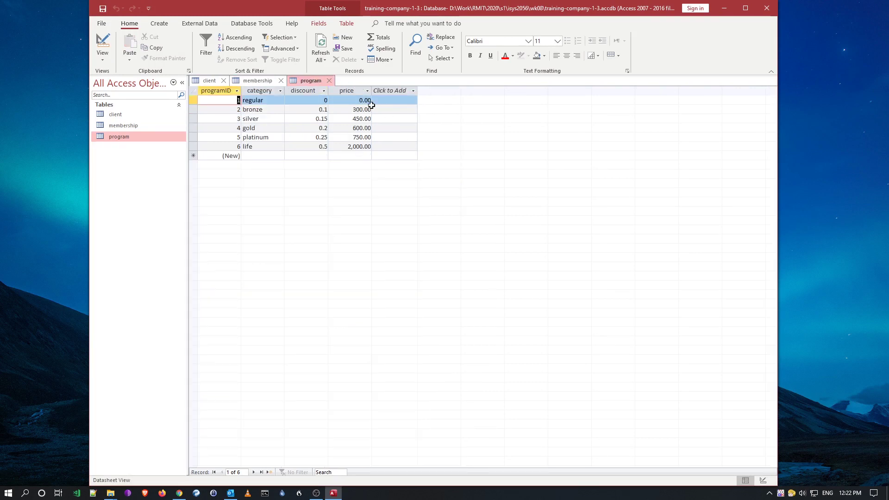
pyautogui.click(261, 81)
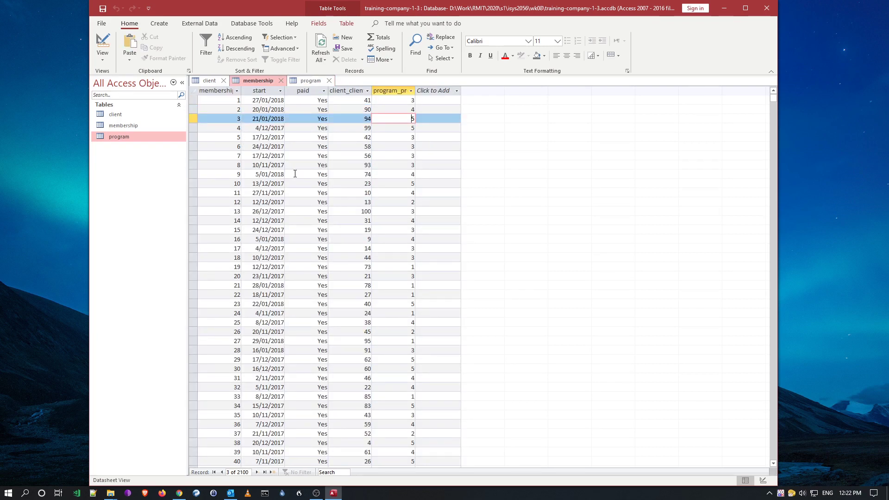
pyautogui.click(211, 82)
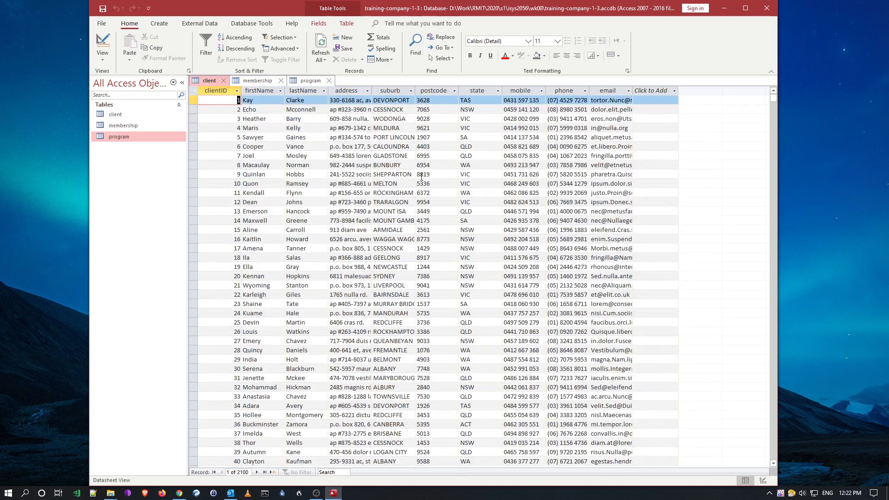
# - Inspect the state values of the client records
pyautogui.click(467, 147)
pyautogui.click(478, 165)
pyautogui.click(477, 183)
pyautogui.click(480, 204)
pyautogui.click(480, 212)
pyautogui.click(480, 229)
pyautogui.click(480, 248)
pyautogui.click(480, 267)
pyautogui.click(481, 249)
pyautogui.click(481, 229)
pyautogui.click(479, 192)
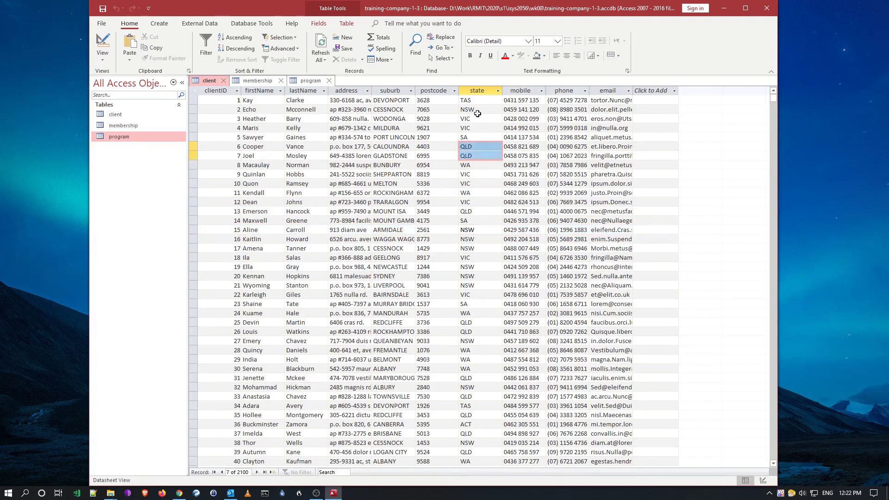
pyautogui.click(478, 155)
pyautogui.click(478, 111)
pyautogui.click(478, 137)
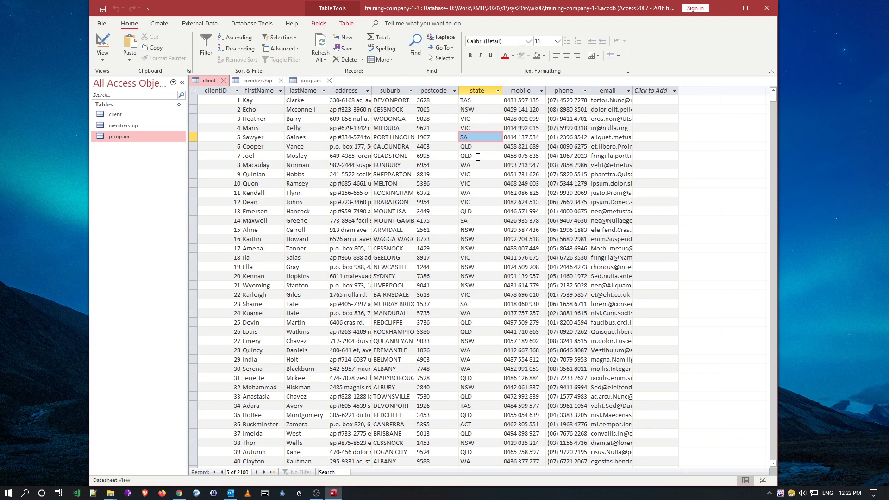
# - Close all open tables and reopen the client table's datasheet
pyautogui.rightClick(259, 83)
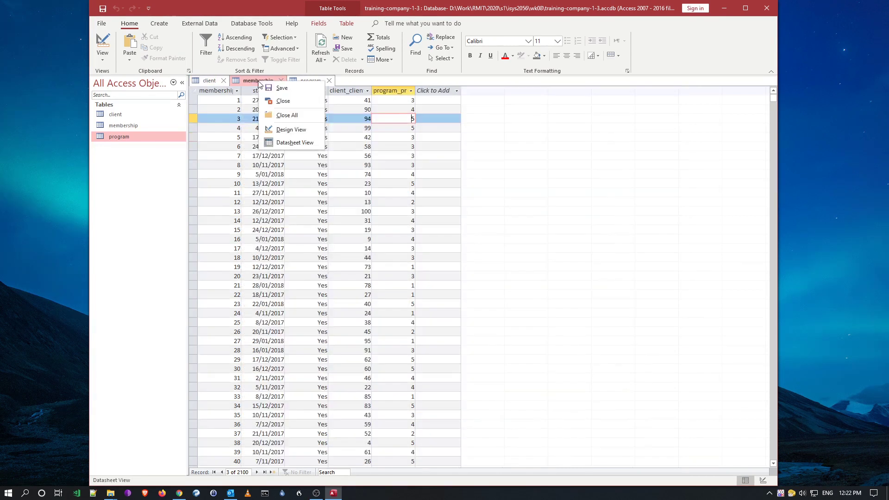
pyautogui.click(292, 115)
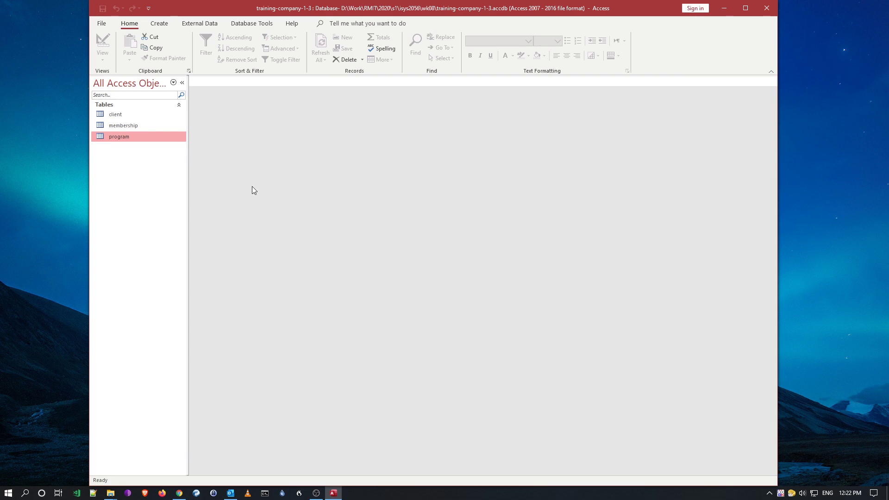
pyautogui.doubleClick(131, 116)
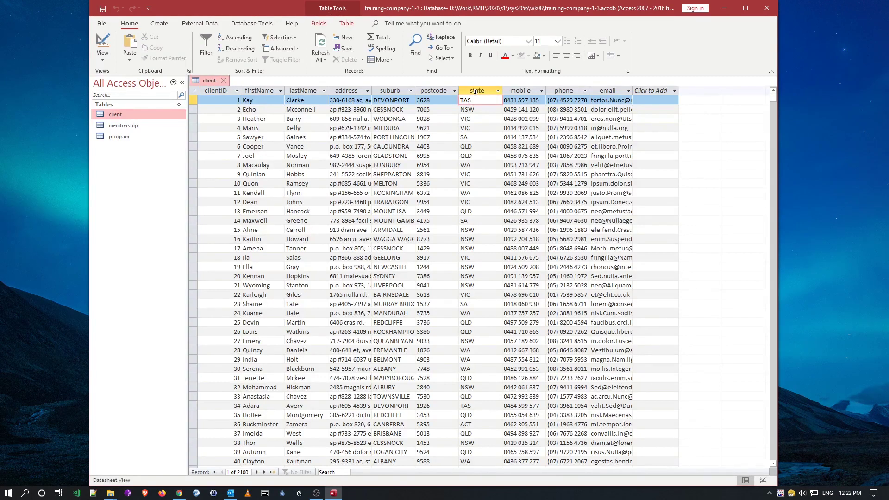
pyautogui.click(477, 92)
pyautogui.click(477, 119)
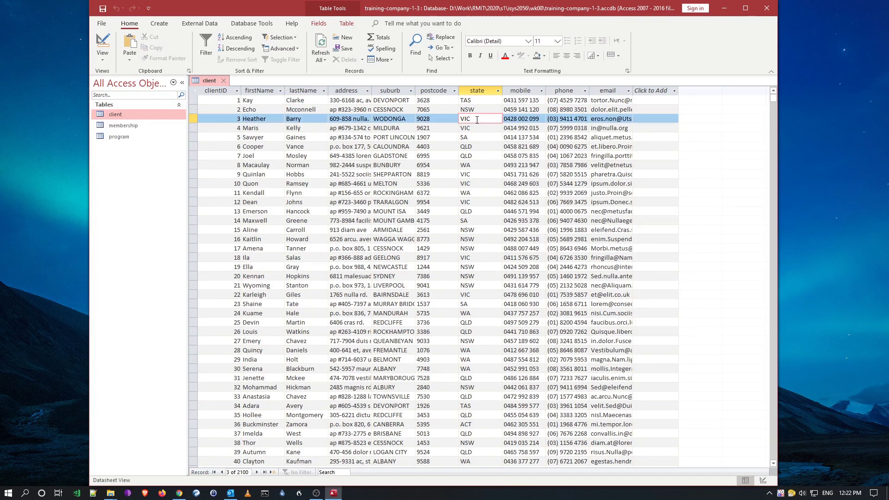
# - Switch client to Design View and bring up the data type list for the state field
pyautogui.click(102, 46)
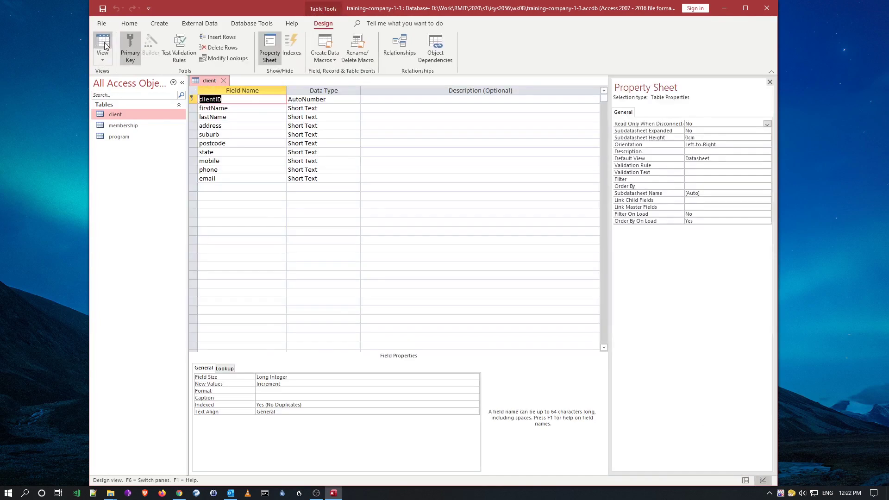
pyautogui.click(246, 151)
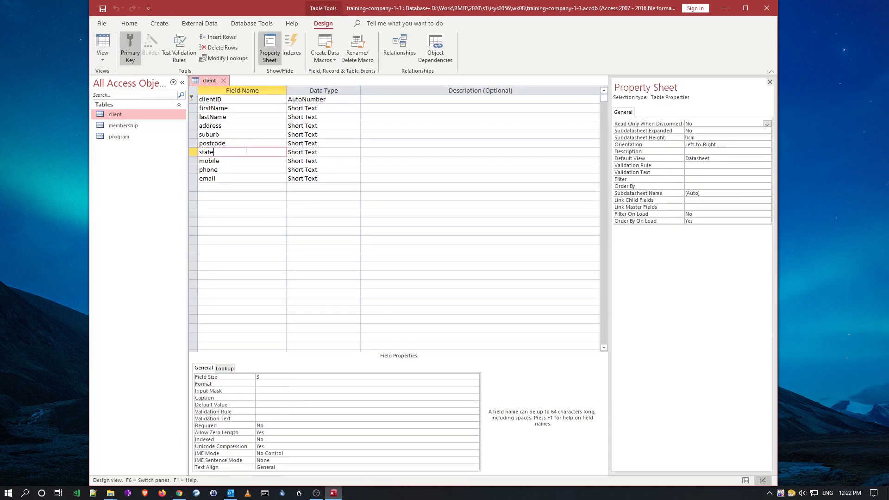
pyautogui.click(334, 153)
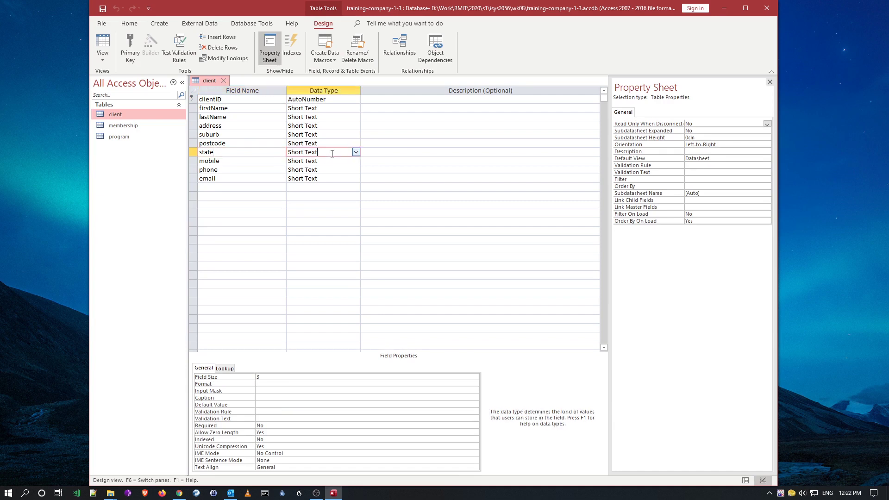
pyautogui.click(356, 152)
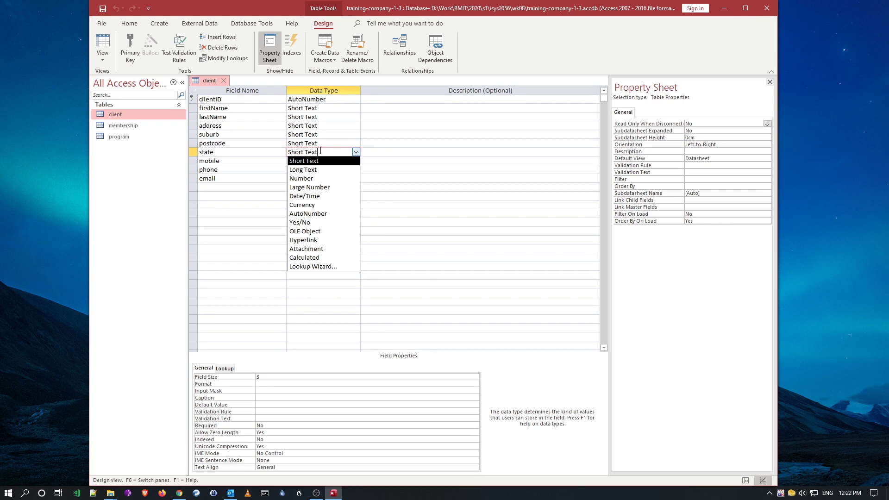
# - Make state a Lookup Wizard field using typed-in values, and continue to the values page
pyautogui.click(323, 268)
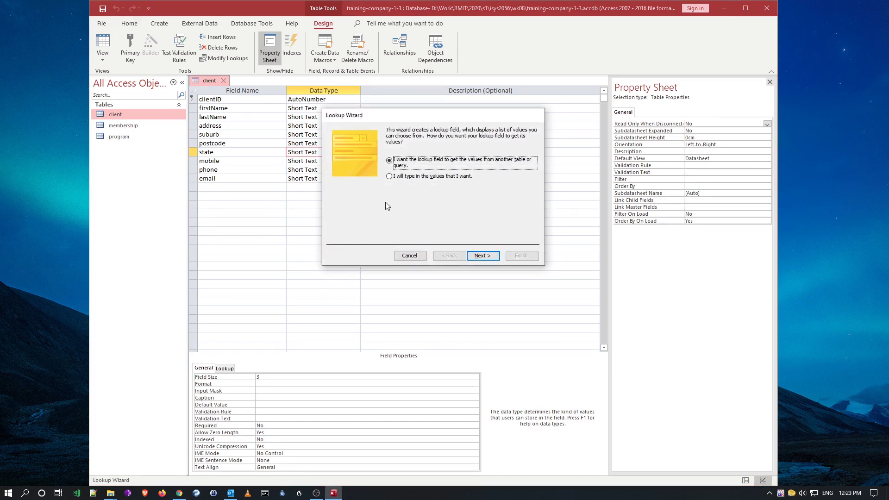
pyautogui.click(391, 177)
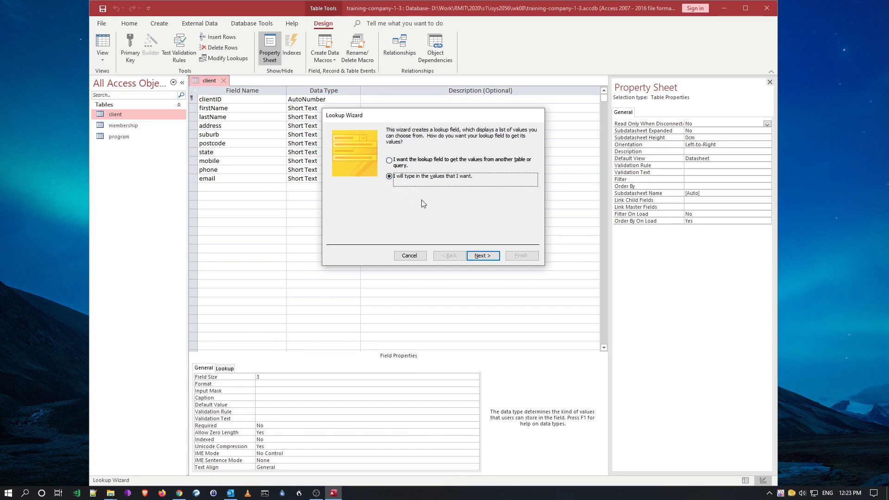
pyautogui.click(390, 161)
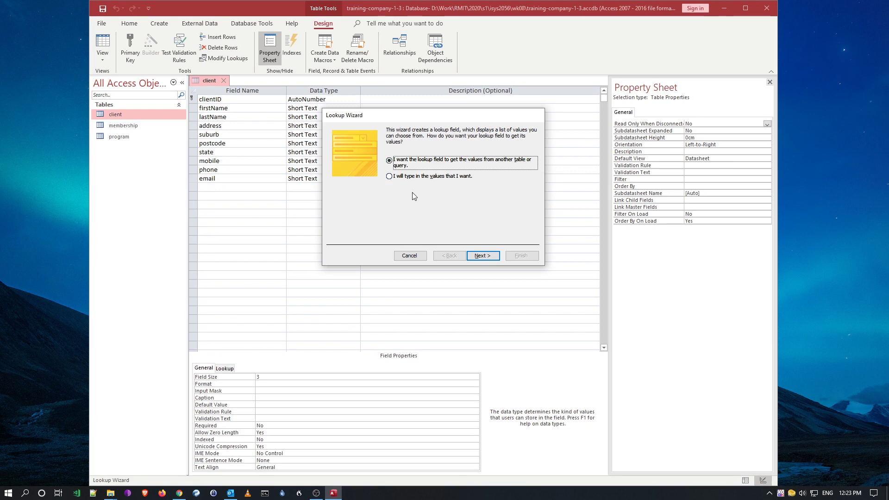
pyautogui.click(390, 178)
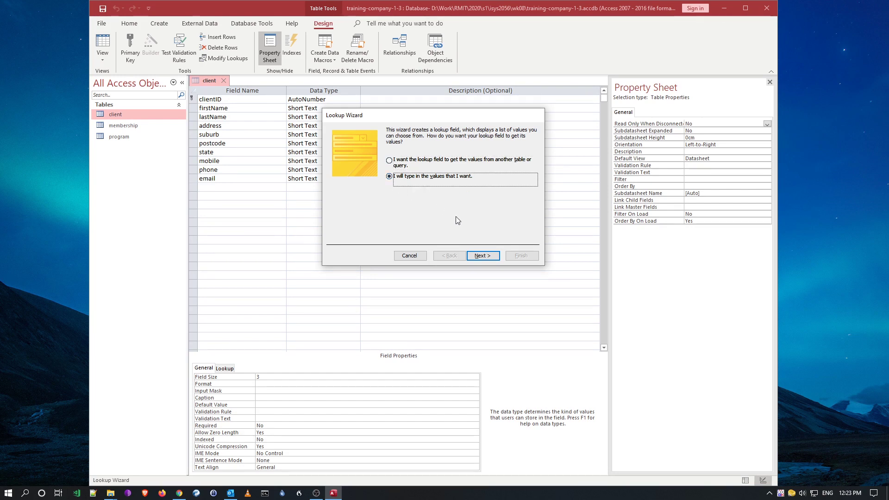
pyautogui.click(482, 255)
# - Enter VIC, NSW, QLD and ACT as the first state lookup values
pyautogui.click(364, 186)
pyautogui.write('VIC')
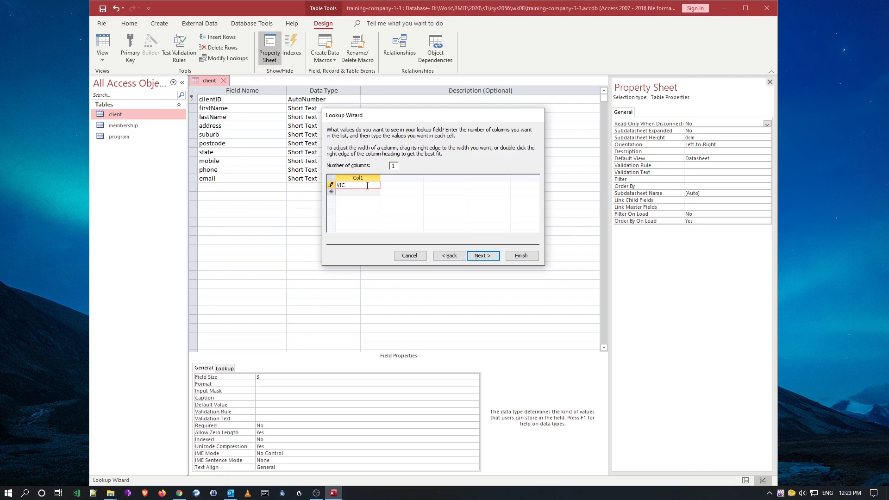
pyautogui.press('Down')
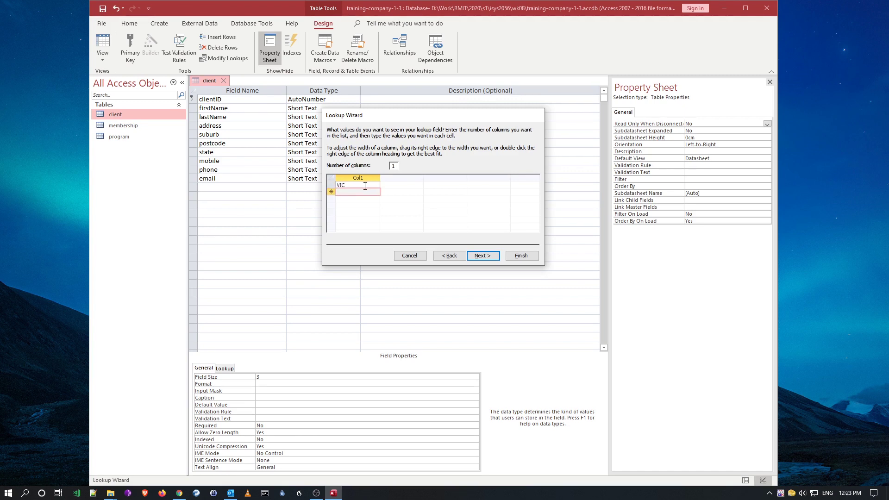
pyautogui.write('NSW')
pyautogui.press('Down')
pyautogui.write('QLD')
pyautogui.press('Down')
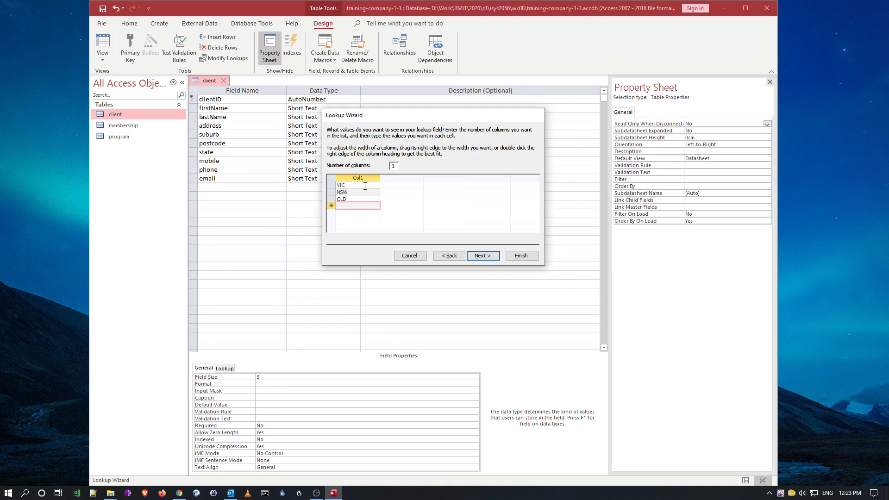
pyautogui.write('ACT')
pyautogui.press('Down')
# - Add WA, NT and TAS, then finish the wizard keeping the label 'state'
pyautogui.write('WA')
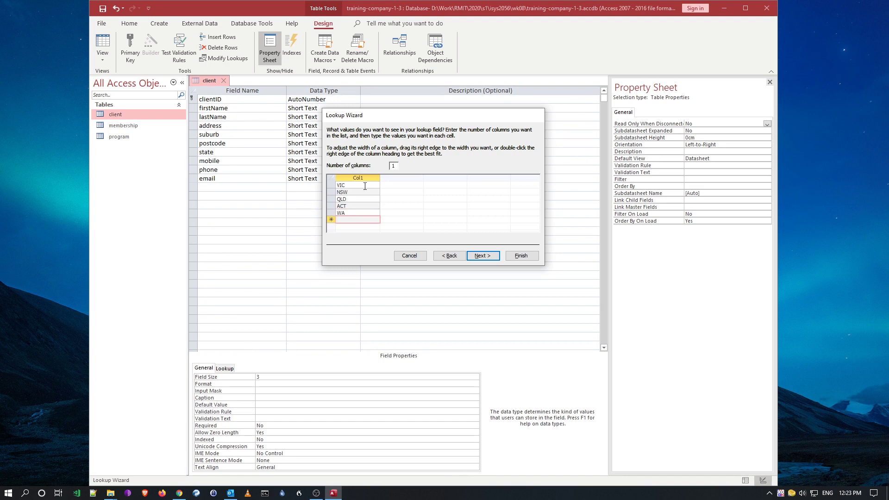
pyautogui.write('NT')
pyautogui.press('Return')
pyautogui.write('TAS')
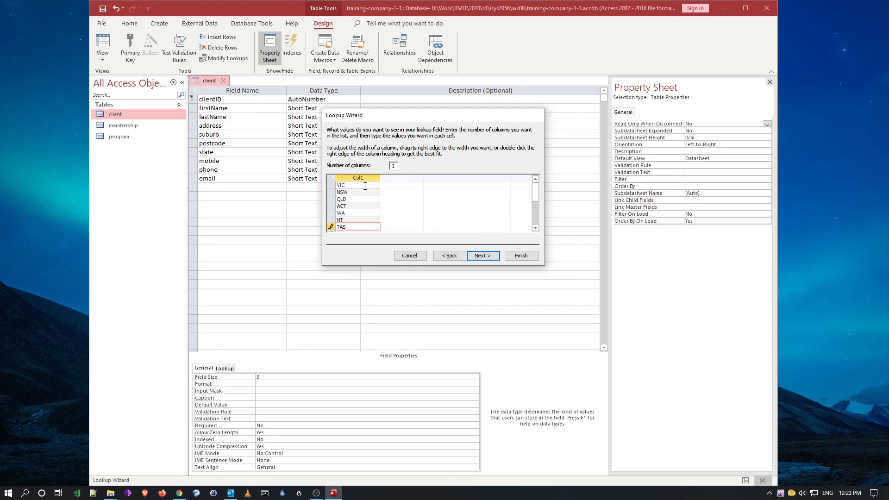
pyautogui.click(353, 213)
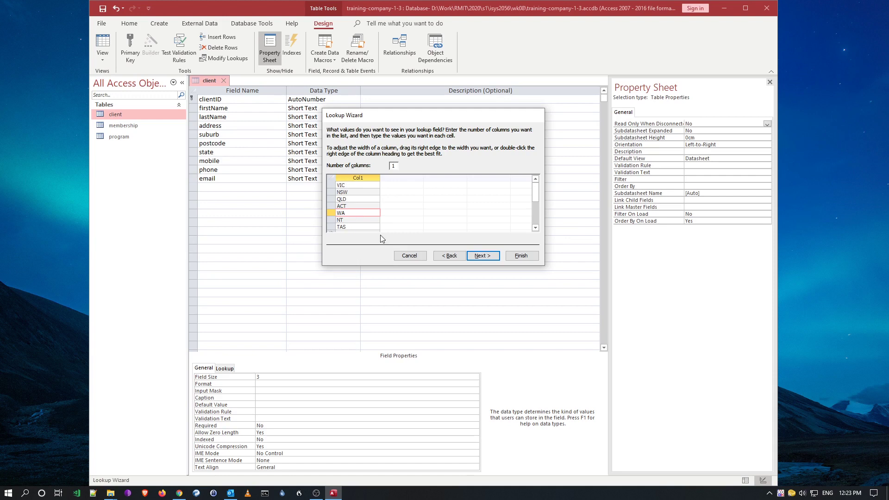
pyautogui.click(483, 256)
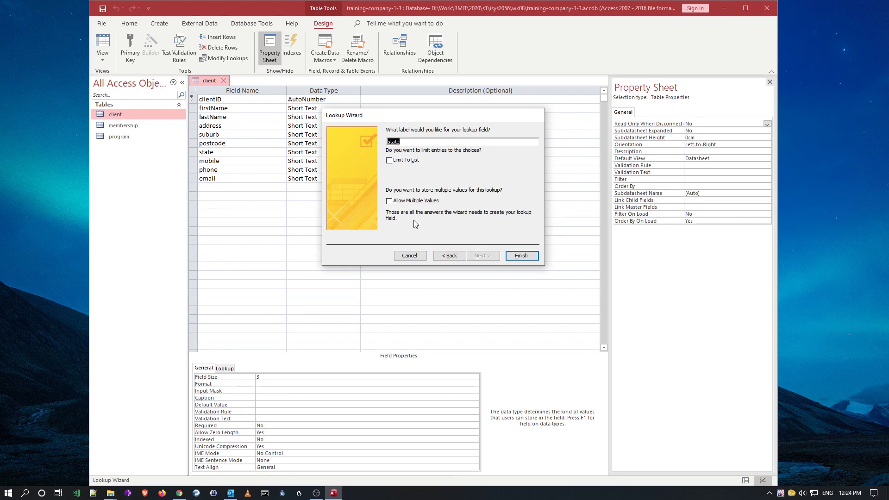
pyautogui.click(531, 256)
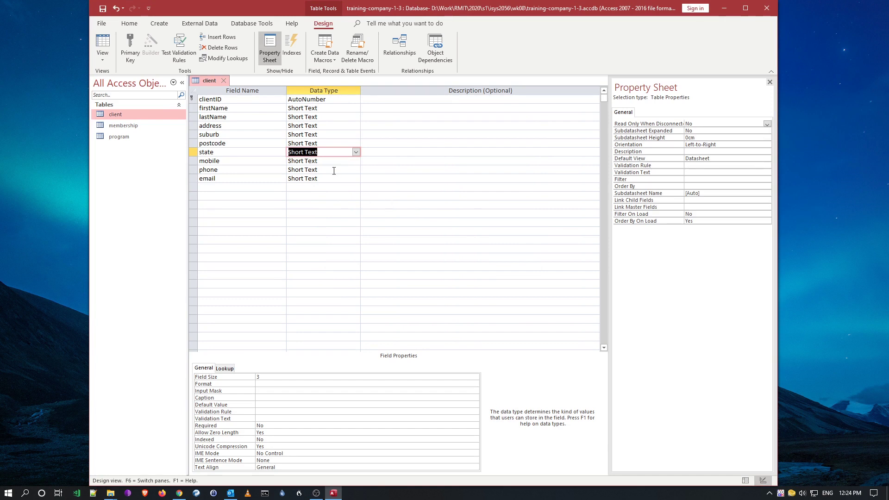
# - Save client, check that a state cell's drop-down lists VIC–TAS, then return to Design View
pyautogui.click(102, 44)
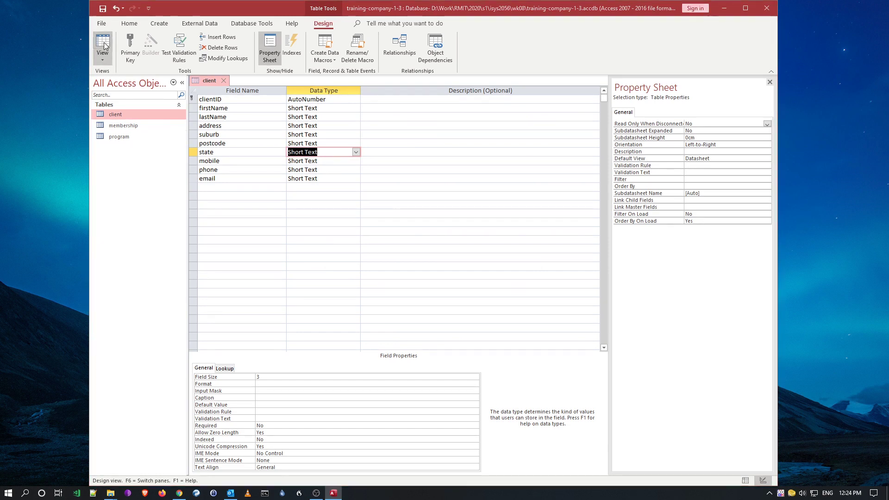
pyautogui.click(431, 276)
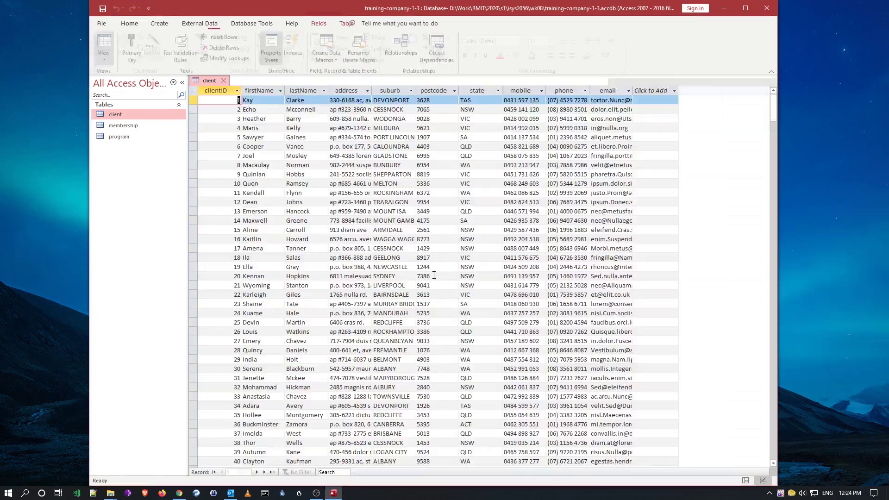
pyautogui.click(483, 147)
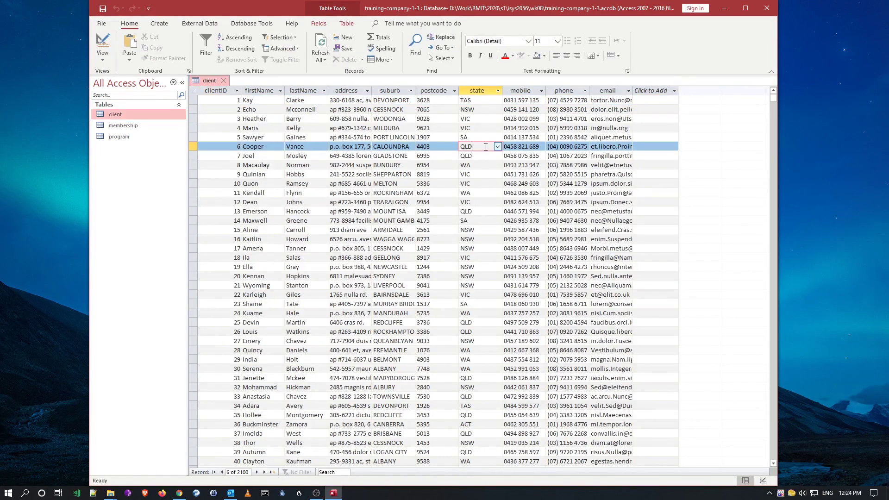
pyautogui.click(497, 148)
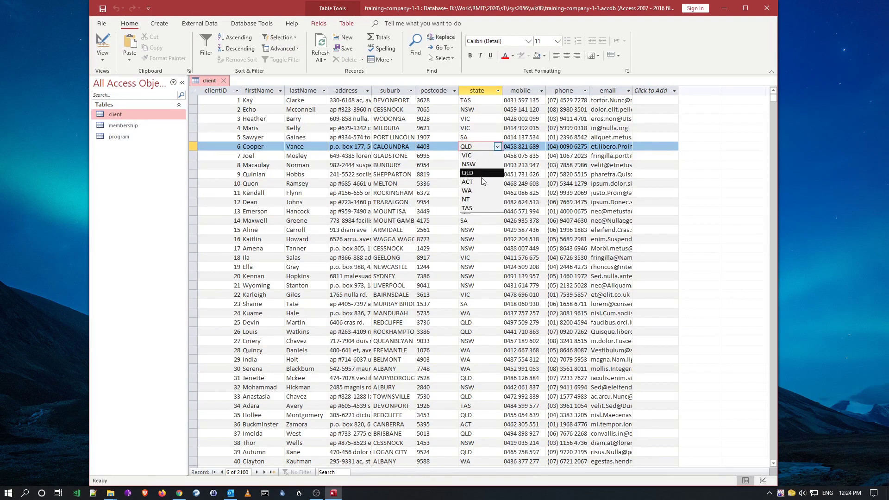
pyautogui.click(497, 147)
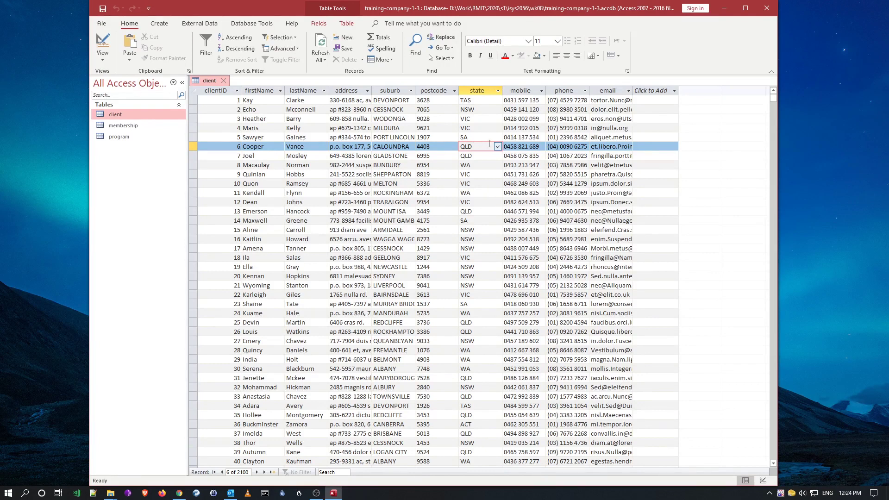
pyautogui.click(103, 42)
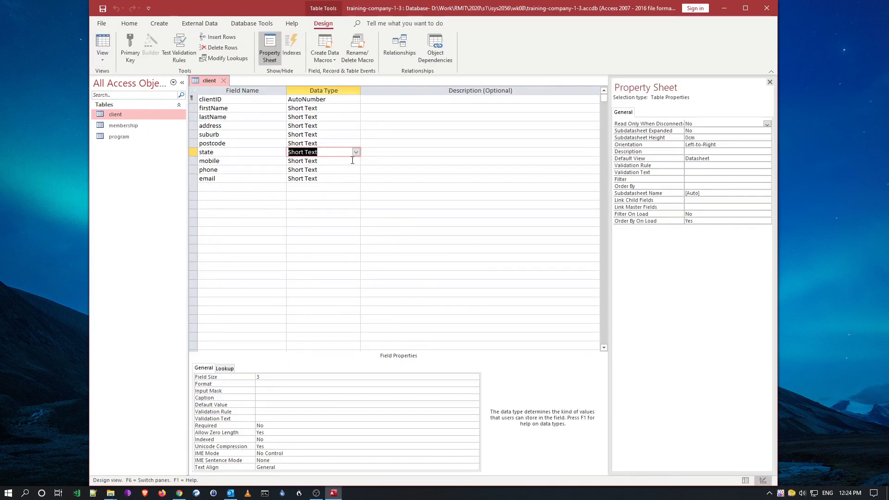
pyautogui.click(356, 152)
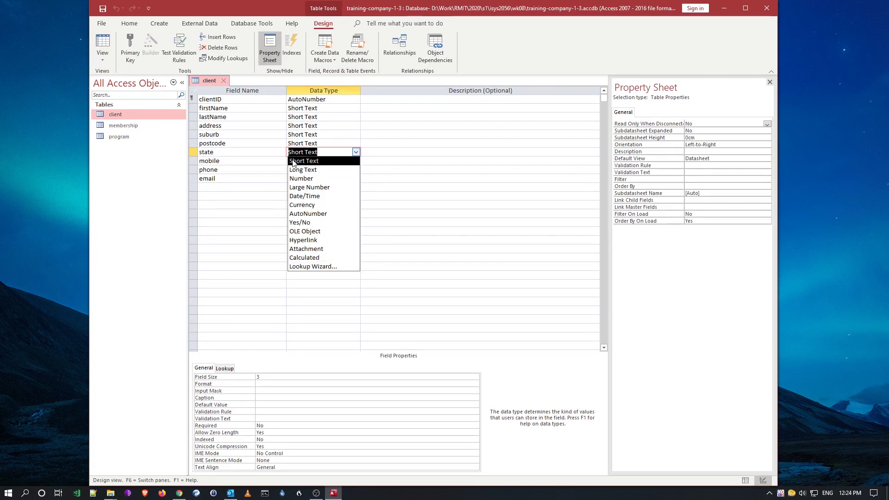
pyautogui.click(226, 369)
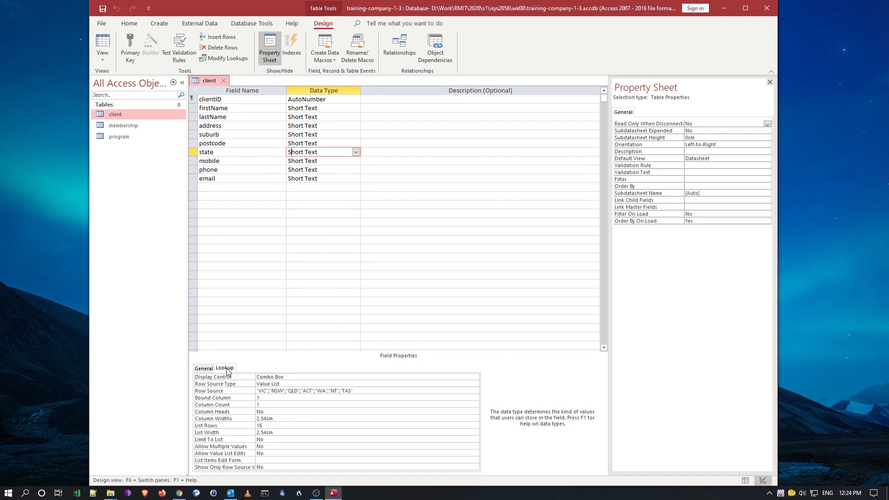
pyautogui.moveTo(357, 389); pyautogui.dragTo(262, 400)
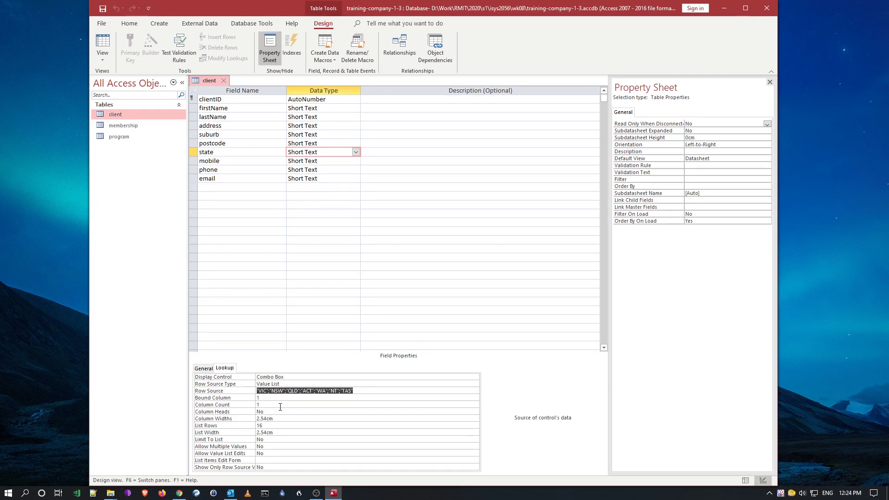
pyautogui.click(279, 381)
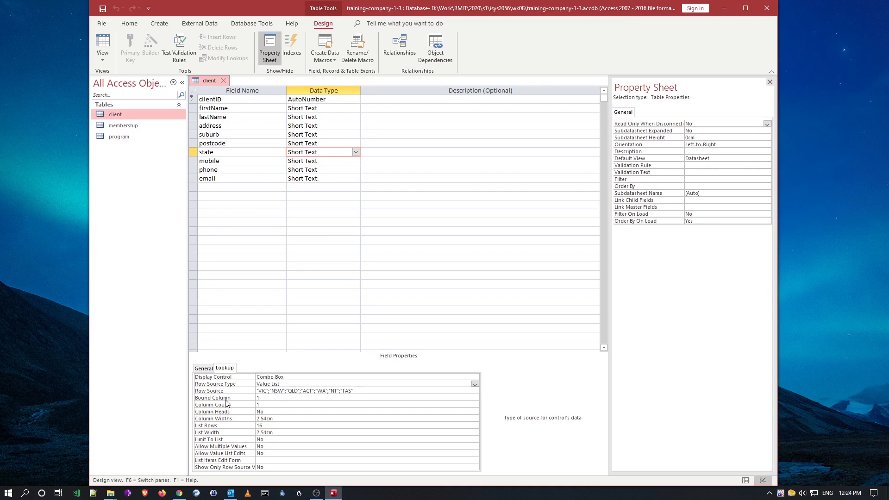
pyautogui.click(203, 368)
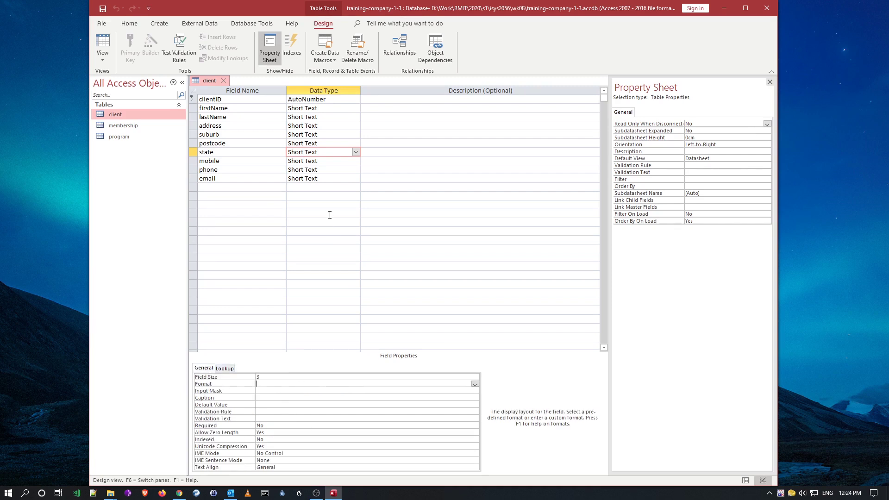
# - Switch client to Datasheet View and check row 54's state drop-down, leaving WA unchanged
pyautogui.click(103, 47)
pyautogui.scroll(-12, 481, 334)
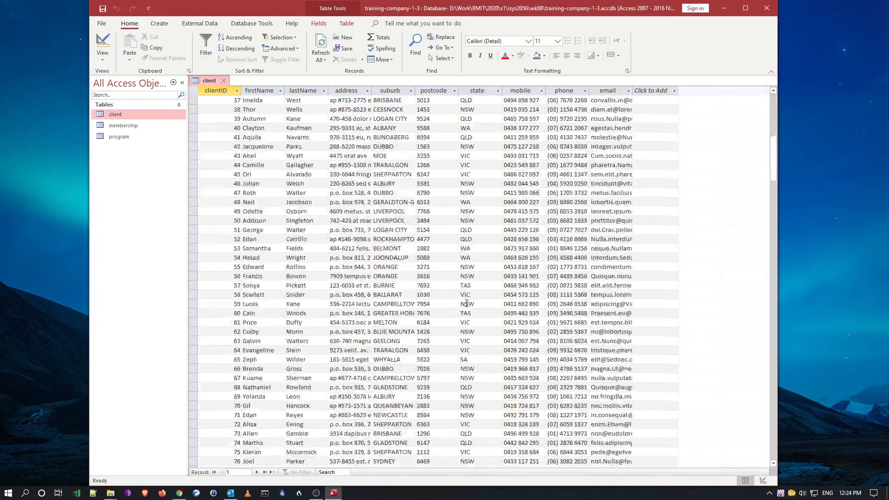
pyautogui.click(491, 257)
pyautogui.click(498, 258)
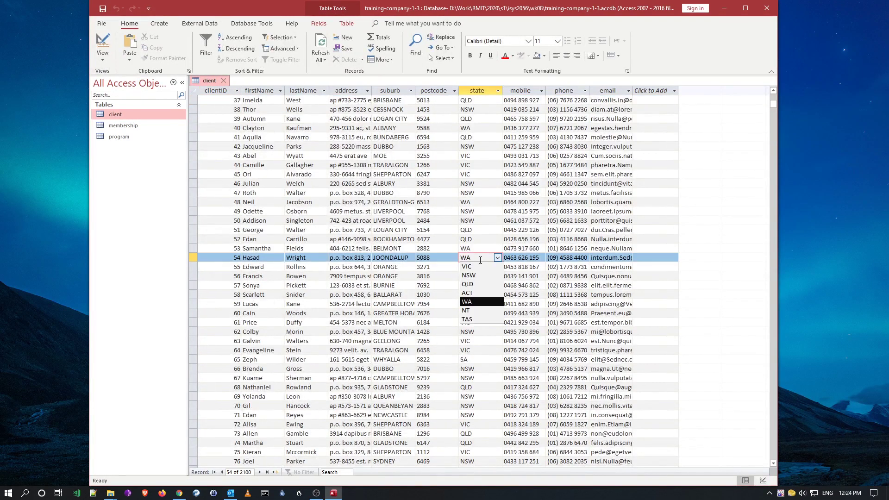
pyautogui.click(481, 237)
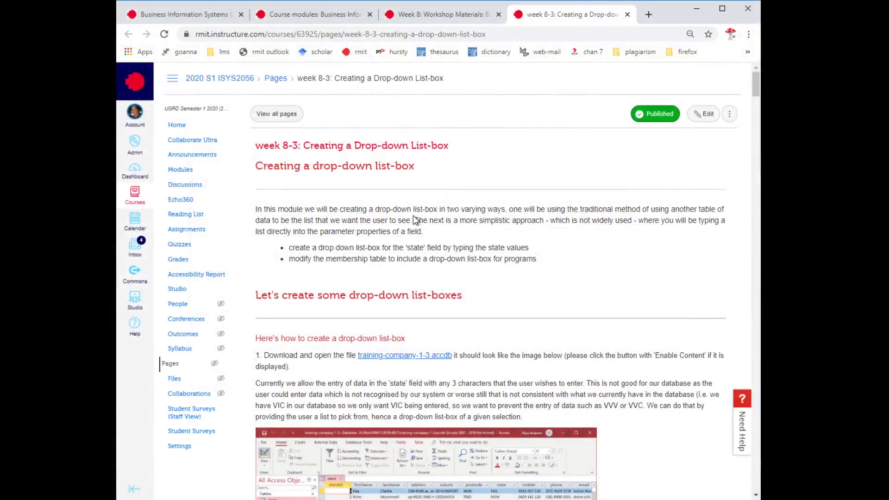
pyautogui.scroll(-10, 407, 215)
pyautogui.scroll(-10, 407, 215)
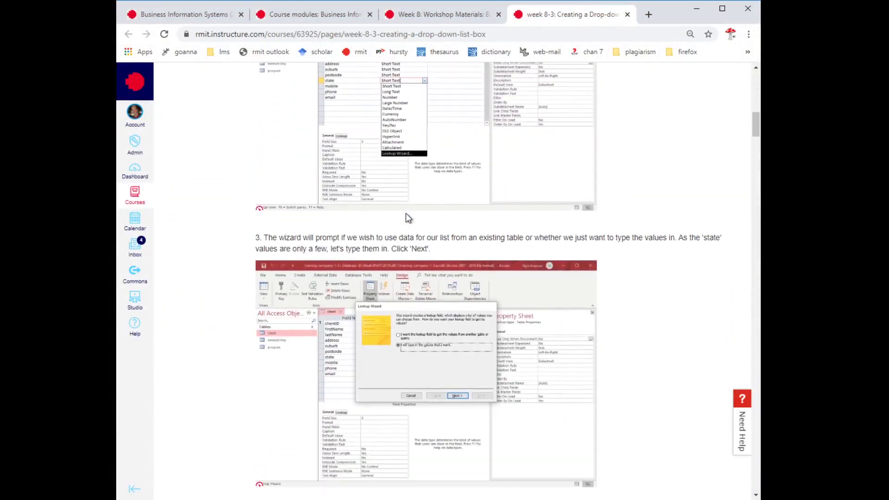
pyautogui.scroll(-6, 406, 214)
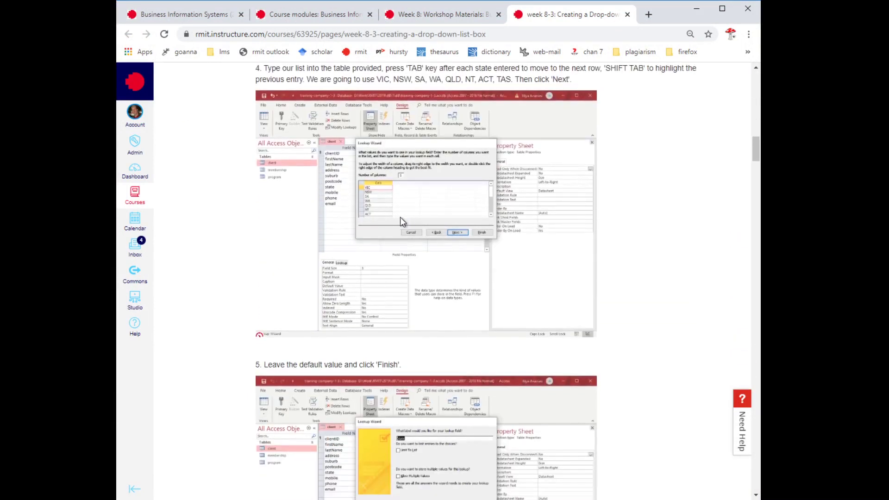
pyautogui.scroll(-12, 419, 232)
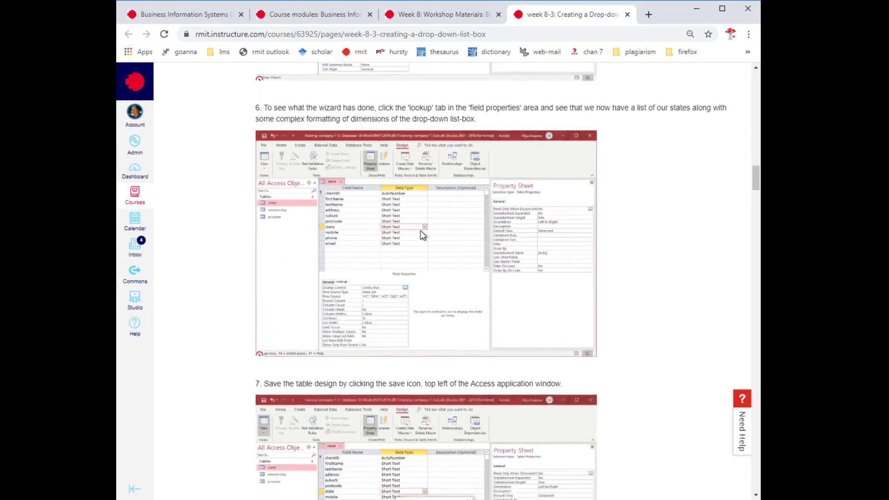
pyautogui.scroll(-9, 422, 231)
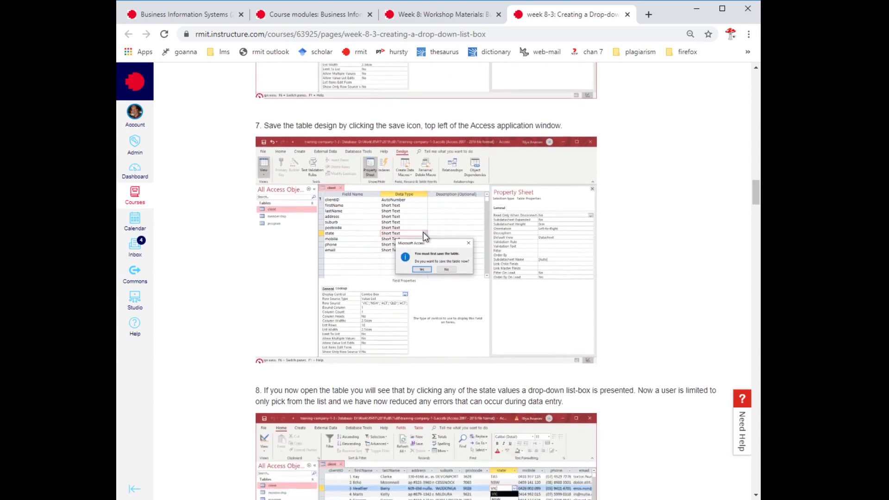
pyautogui.scroll(-13, 424, 246)
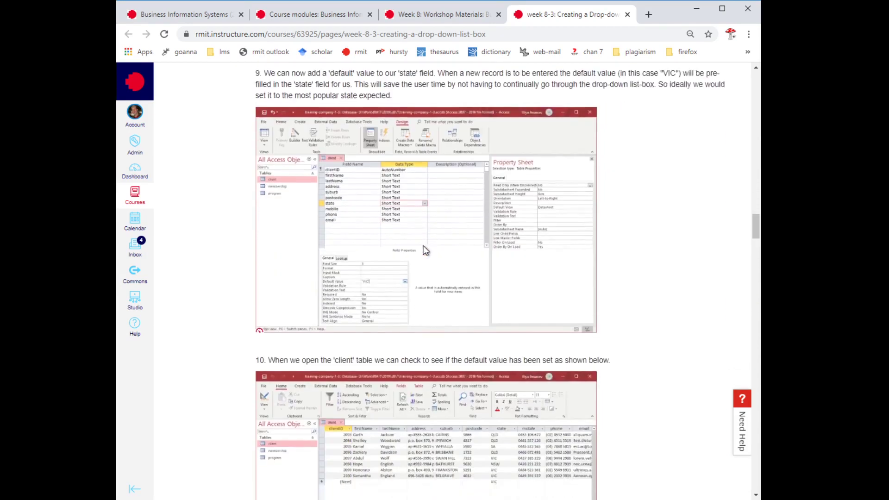
pyautogui.scroll(-1, 422, 246)
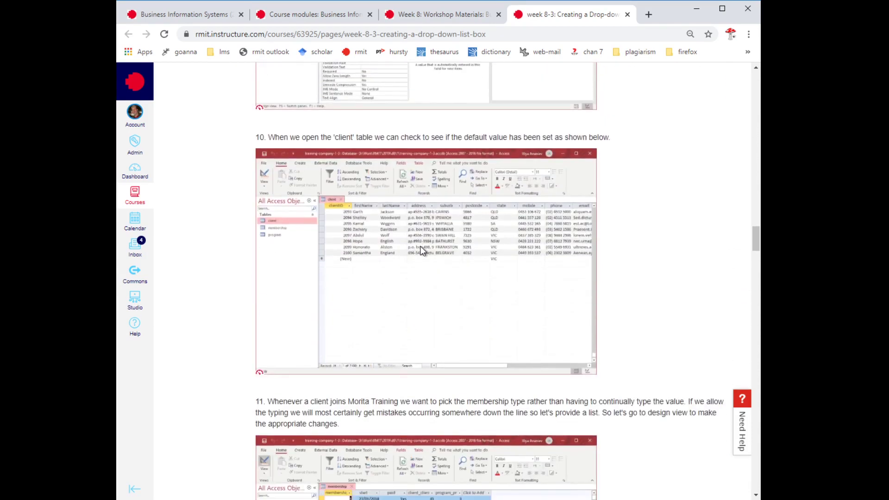
pyautogui.scroll(-5, 421, 248)
pyautogui.scroll(-2, 421, 254)
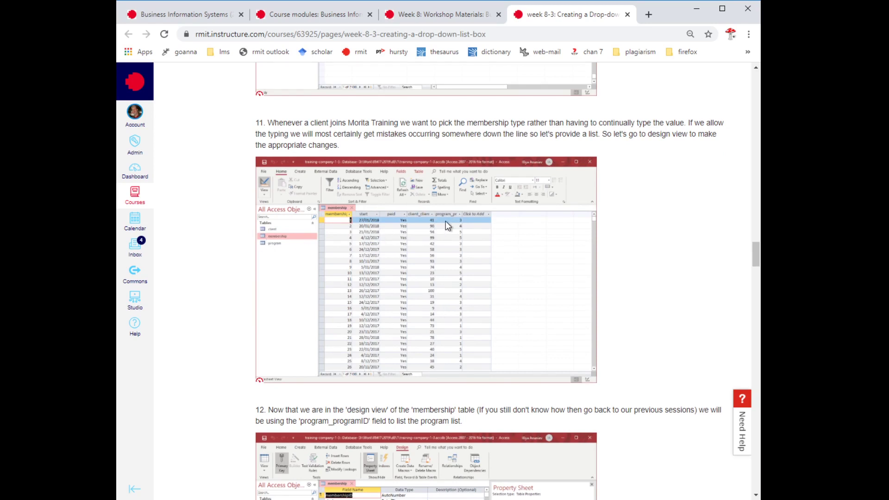
pyautogui.scroll(-5, 445, 220)
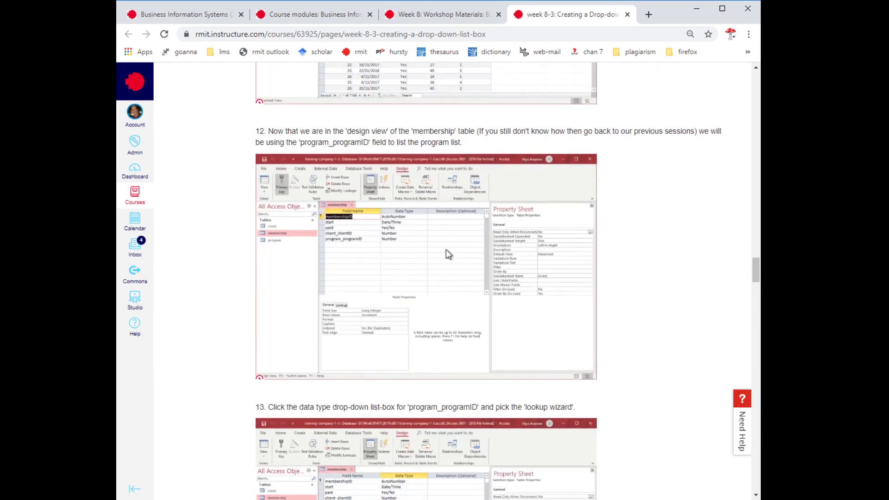
pyautogui.scroll(-1, 437, 253)
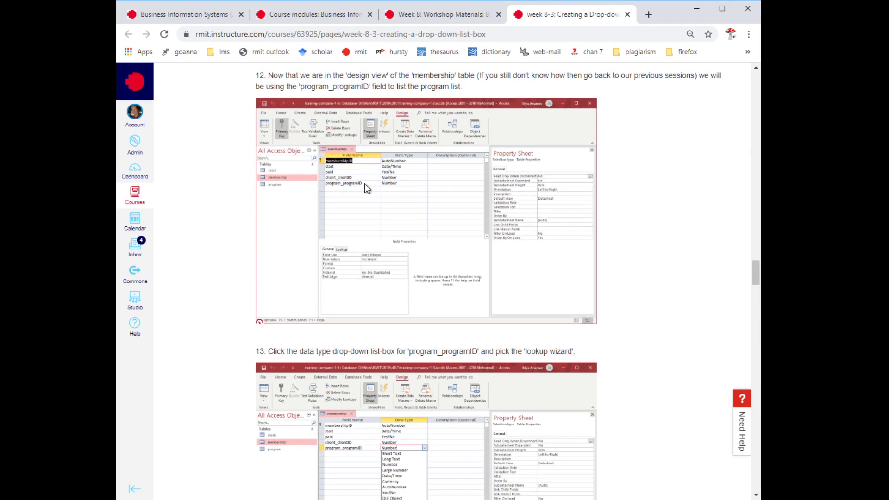
pyautogui.scroll(-3, 364, 183)
pyautogui.scroll(-4, 365, 186)
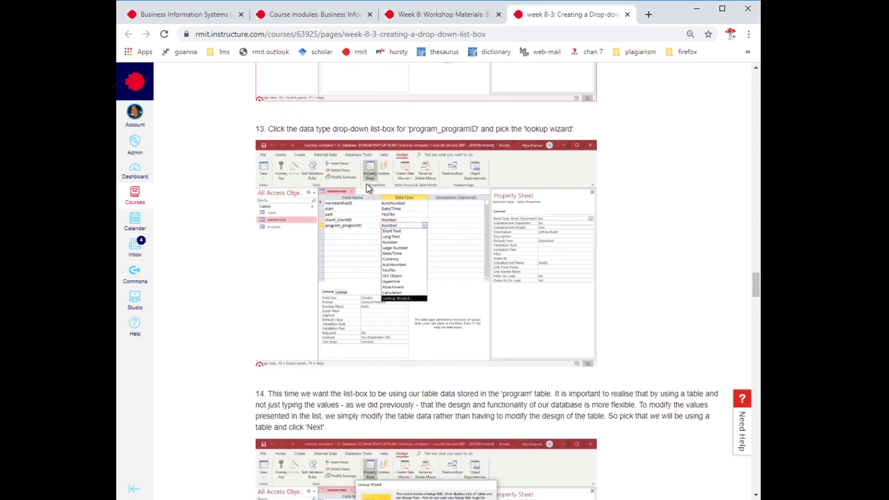
pyautogui.scroll(-3, 366, 184)
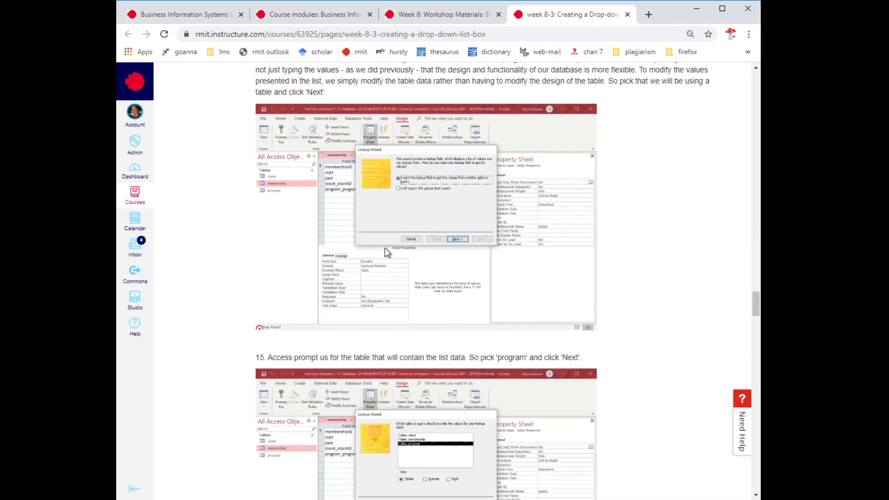
pyautogui.scroll(-3, 386, 249)
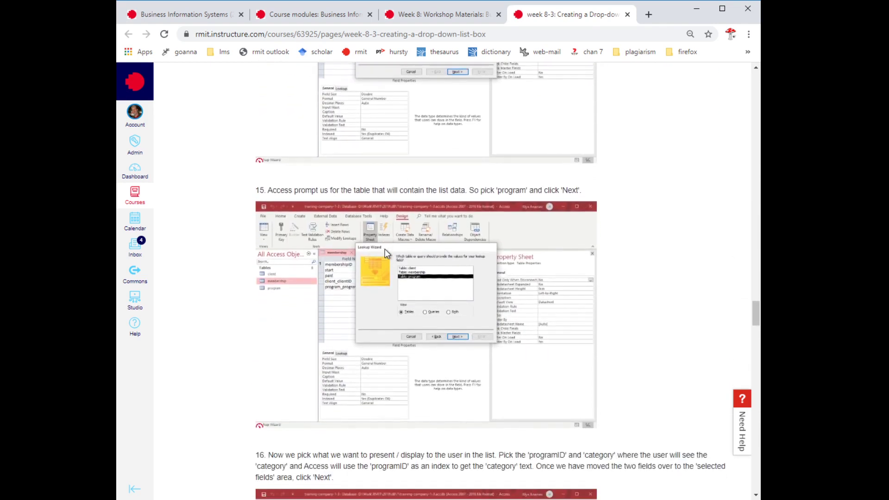
pyautogui.scroll(-1, 386, 254)
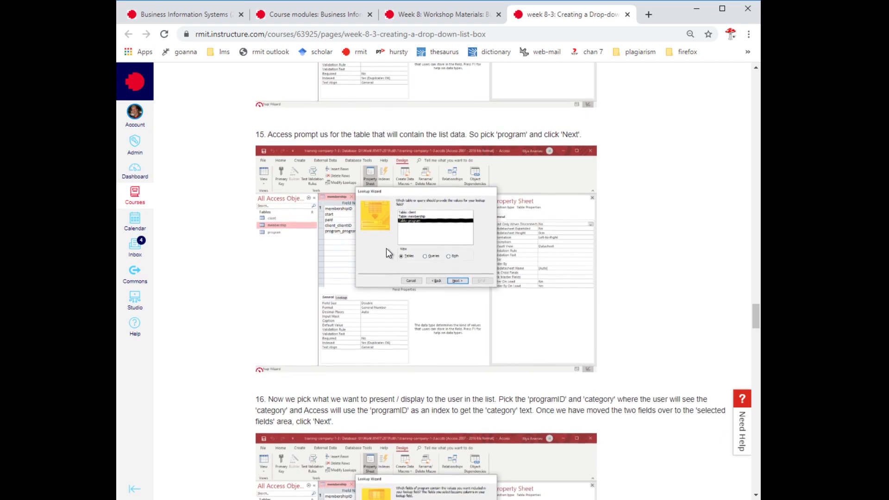
pyautogui.scroll(-5, 386, 250)
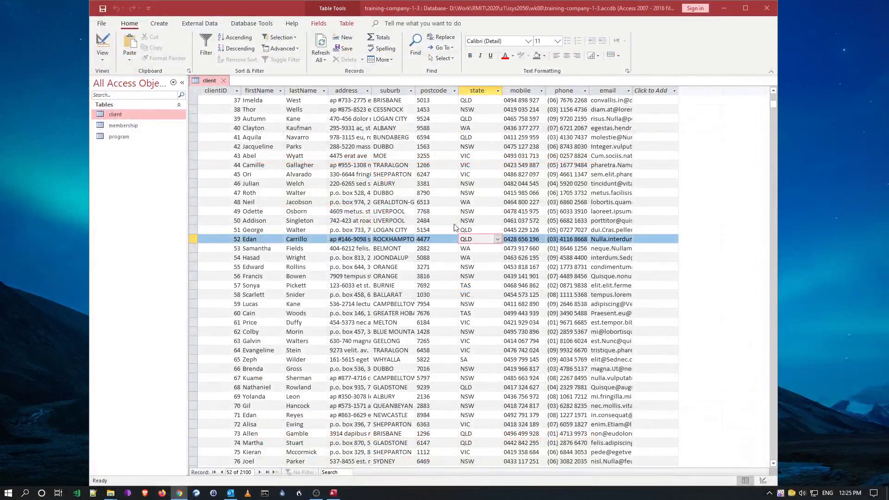
# - Close all tables and open the membership table to review its program numbers
pyautogui.click(392, 192)
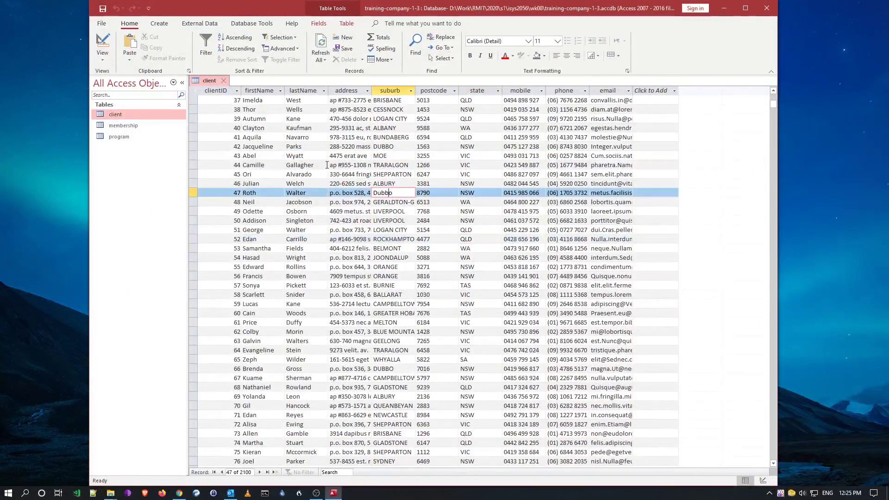
pyautogui.rightClick(213, 81)
pyautogui.click(240, 116)
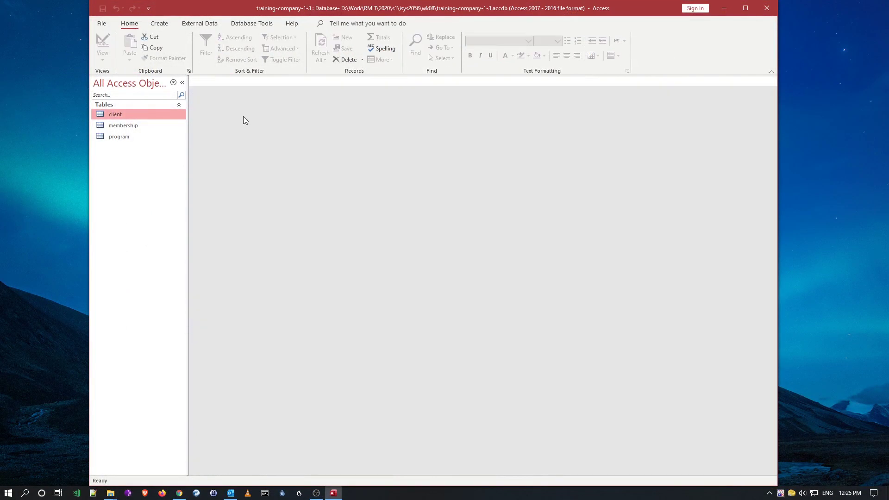
pyautogui.doubleClick(130, 130)
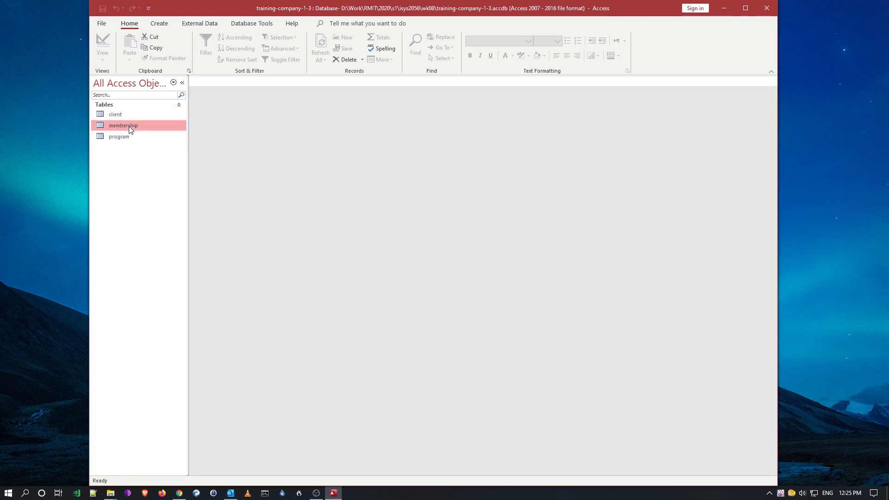
pyautogui.click(397, 110)
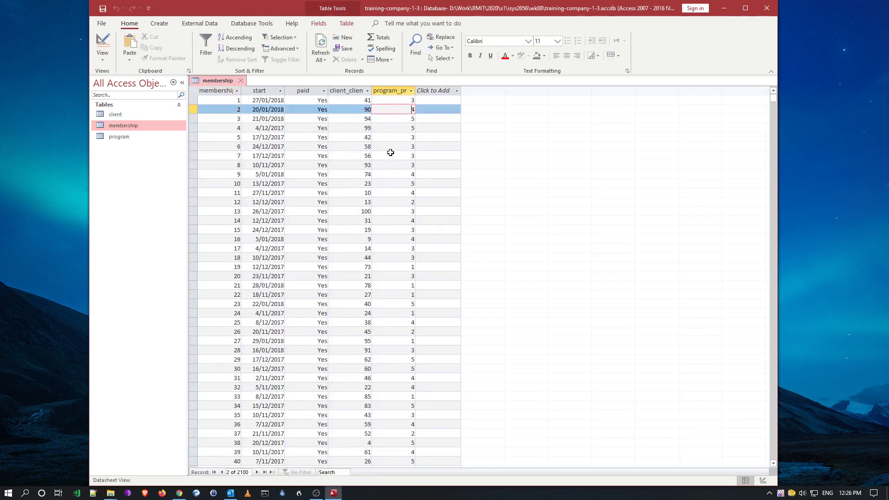
pyautogui.click(394, 174)
pyautogui.click(397, 211)
pyautogui.click(396, 239)
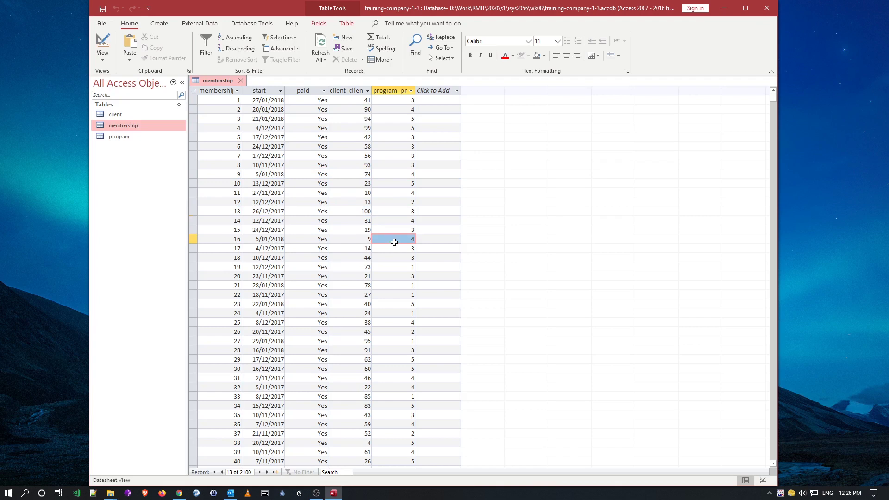
# - Open membership in Design View and inspect membershipID's Long Integer field size
pyautogui.click(398, 252)
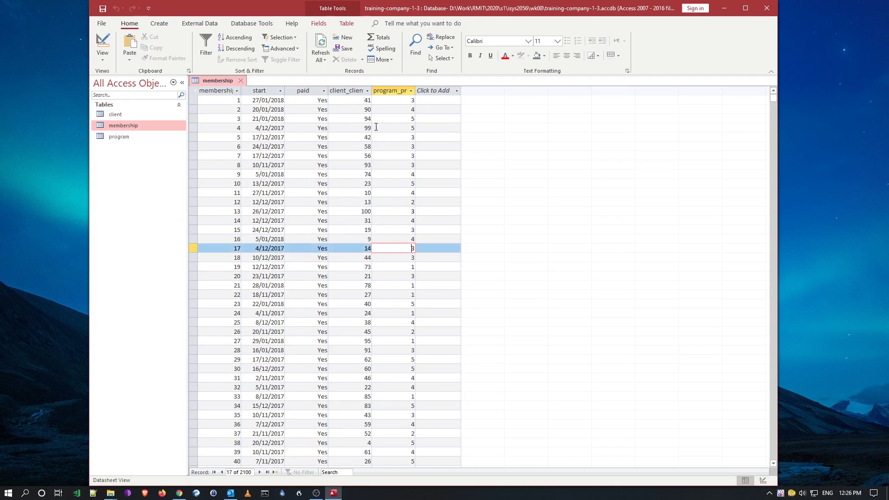
pyautogui.click(102, 47)
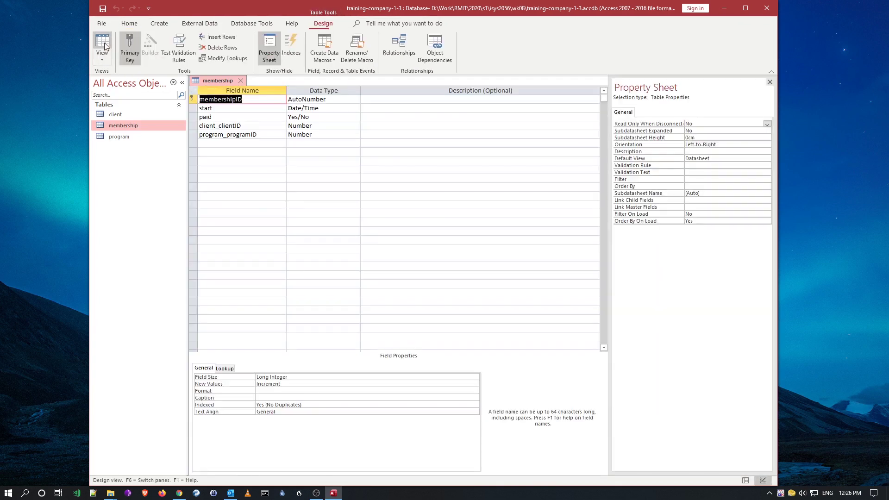
pyautogui.click(267, 135)
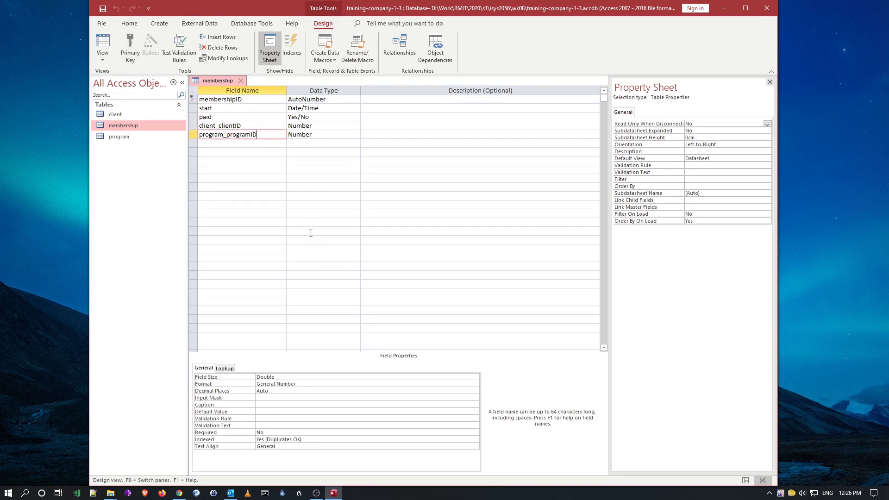
pyautogui.click(337, 100)
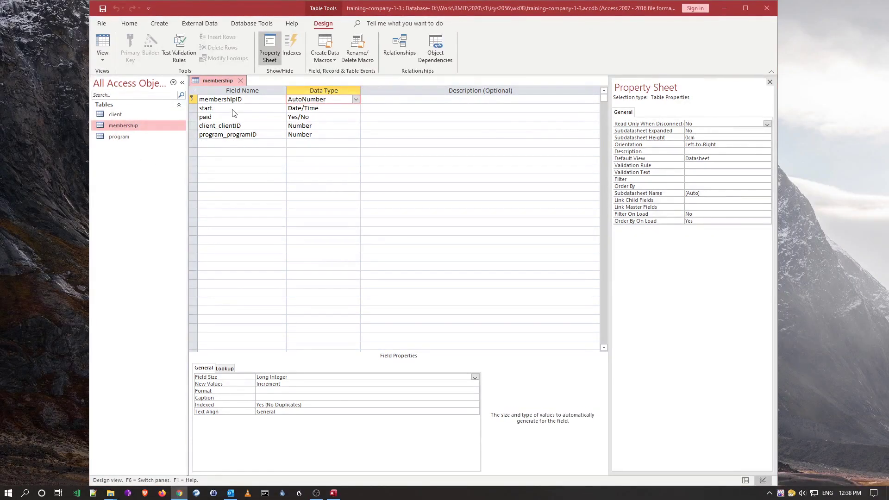
pyautogui.click(317, 100)
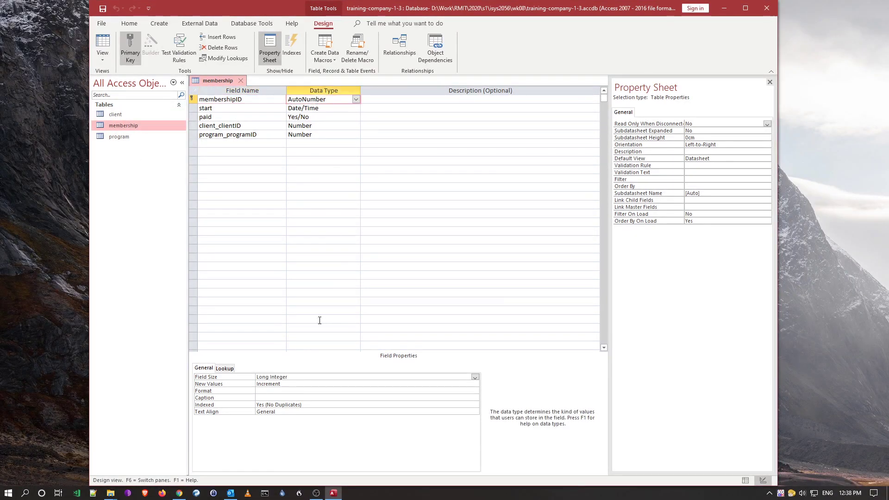
pyautogui.click(296, 377)
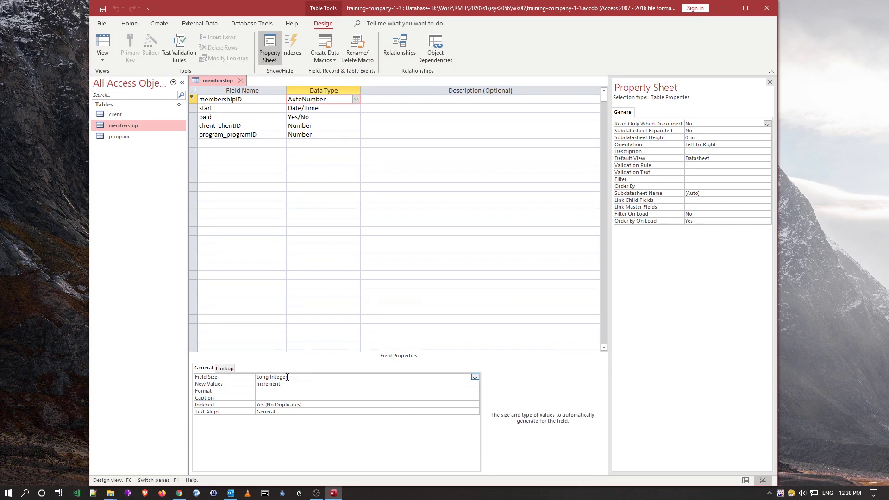
pyautogui.moveTo(286, 377); pyautogui.dragTo(254, 376)
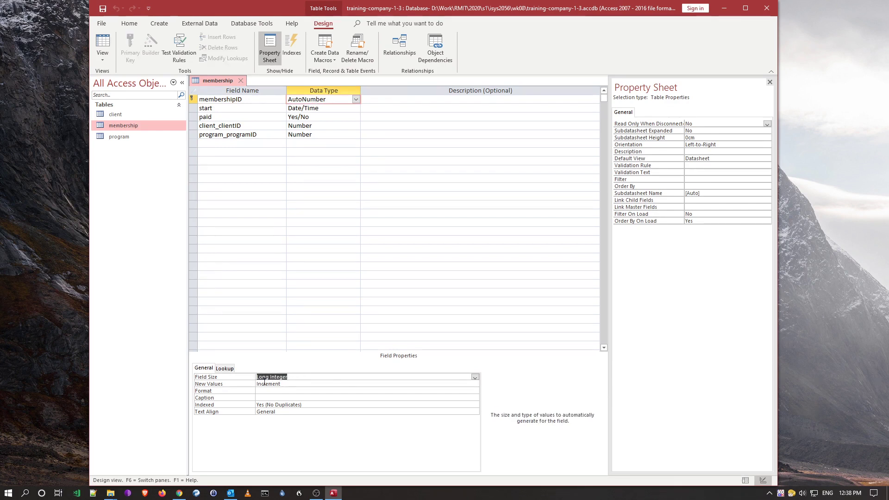
pyautogui.click(475, 378)
pyautogui.click(475, 378)
# - Select program_programID to show its Number (Double) field properties
pyautogui.click(264, 134)
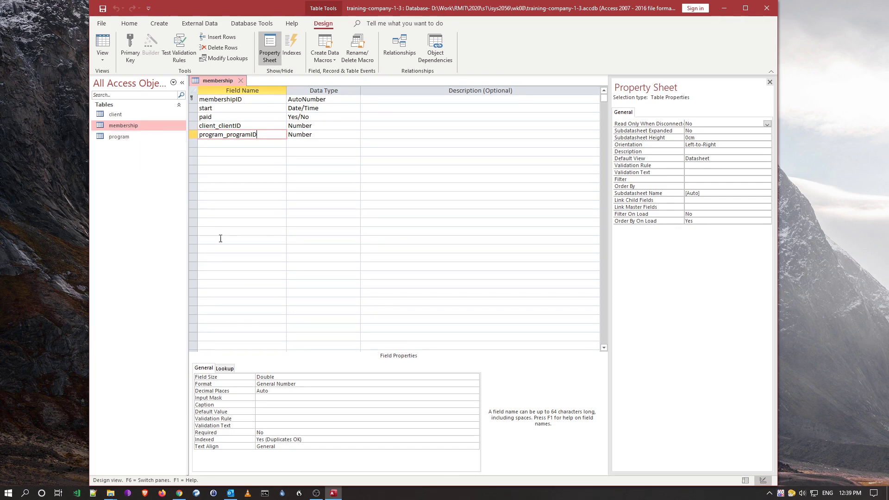
pyautogui.click(314, 100)
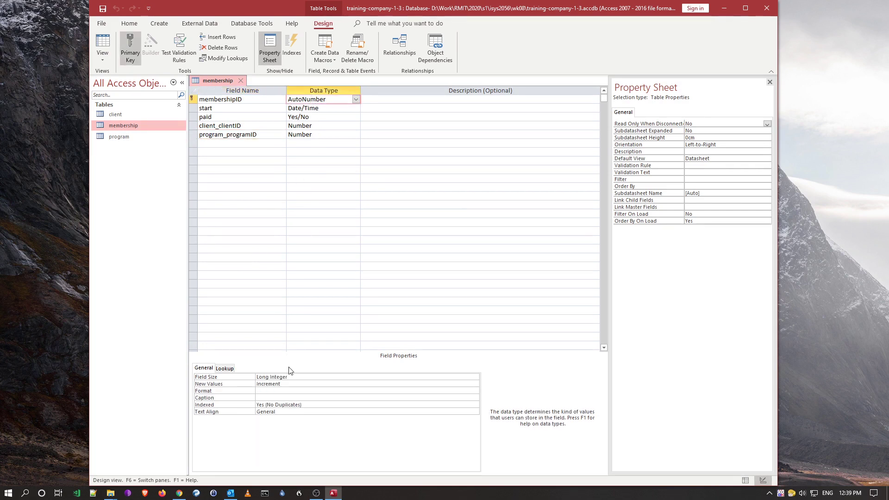
pyautogui.click(312, 134)
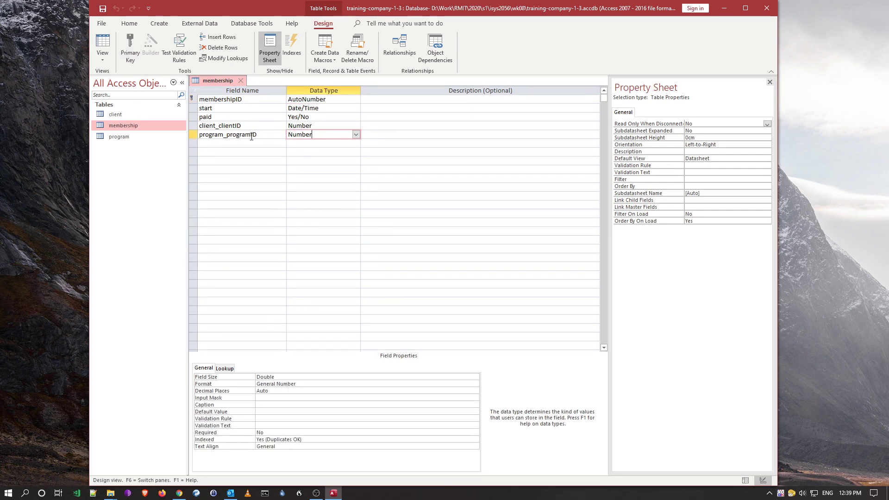
# - Change program_programID's field size to Long Integer and save, accepting the data-loss warning
pyautogui.click(285, 377)
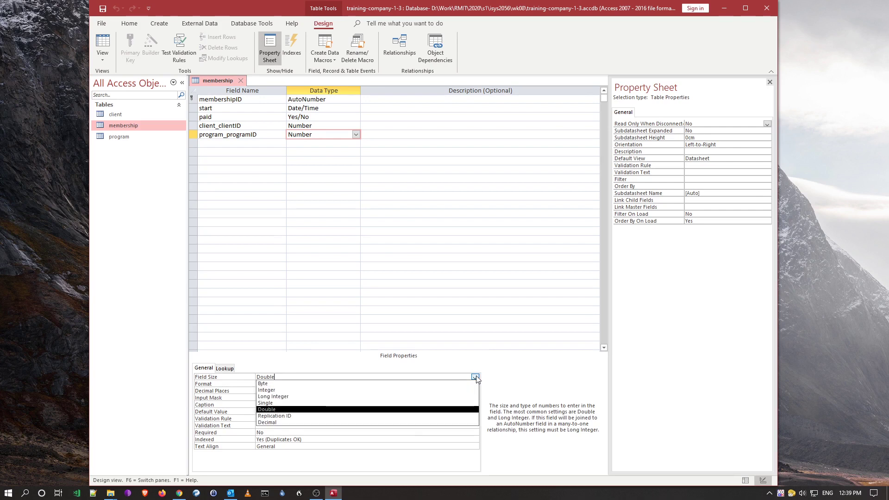
pyautogui.click(343, 397)
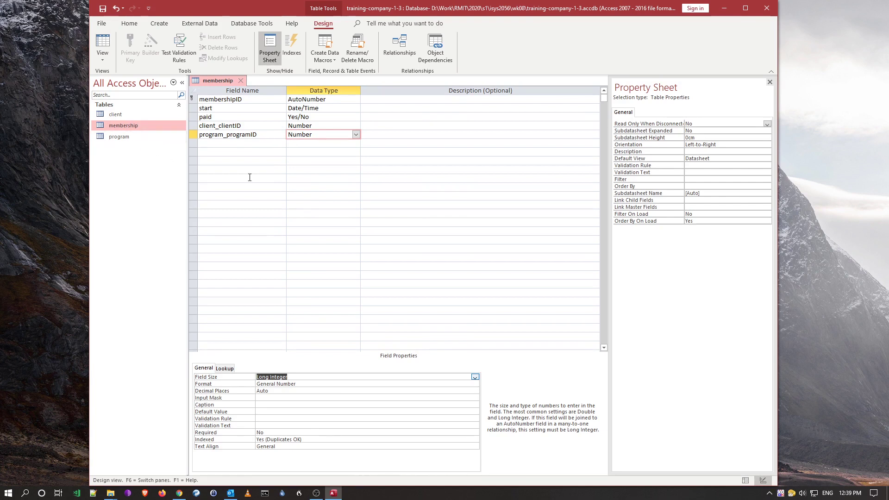
pyautogui.click(257, 138)
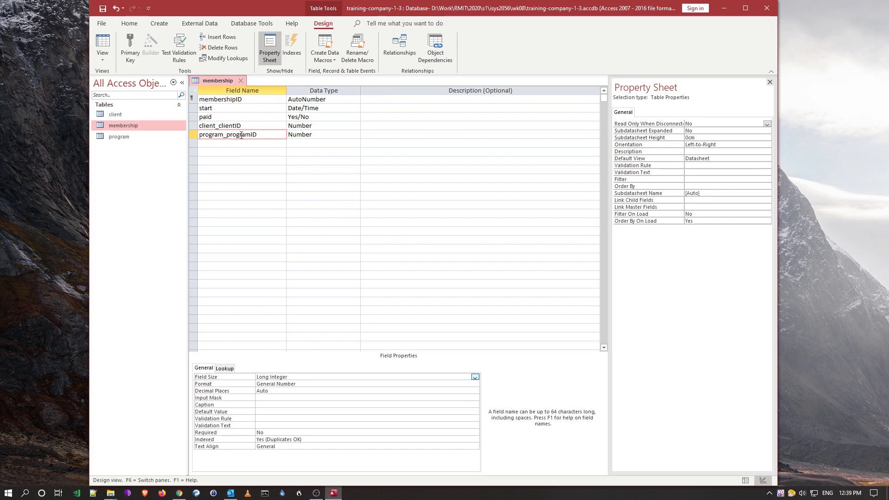
pyautogui.click(102, 9)
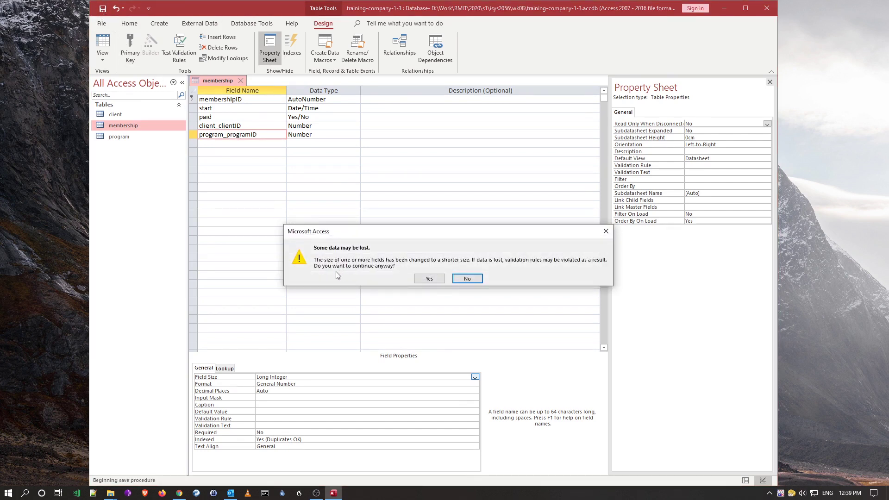
pyautogui.click(429, 278)
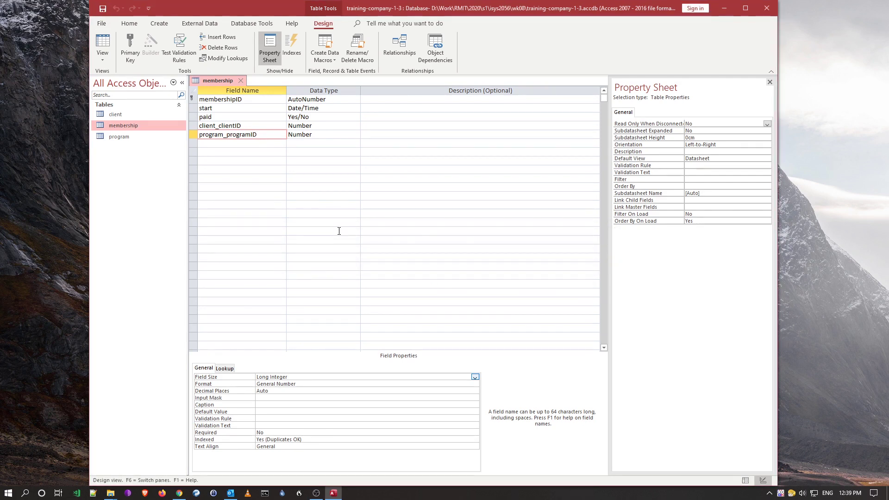
# - Change program_programID's data type to Lookup Wizard, pulling its values from another table
pyautogui.click(302, 134)
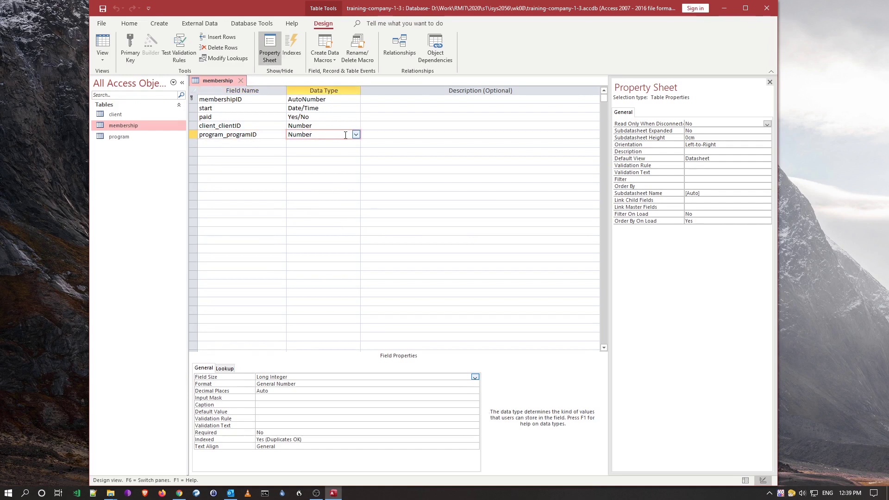
pyautogui.click(355, 134)
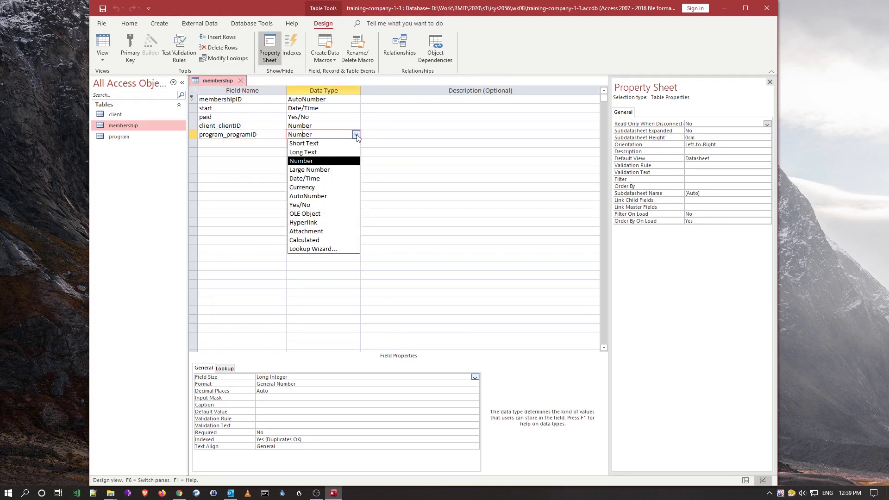
pyautogui.click(331, 250)
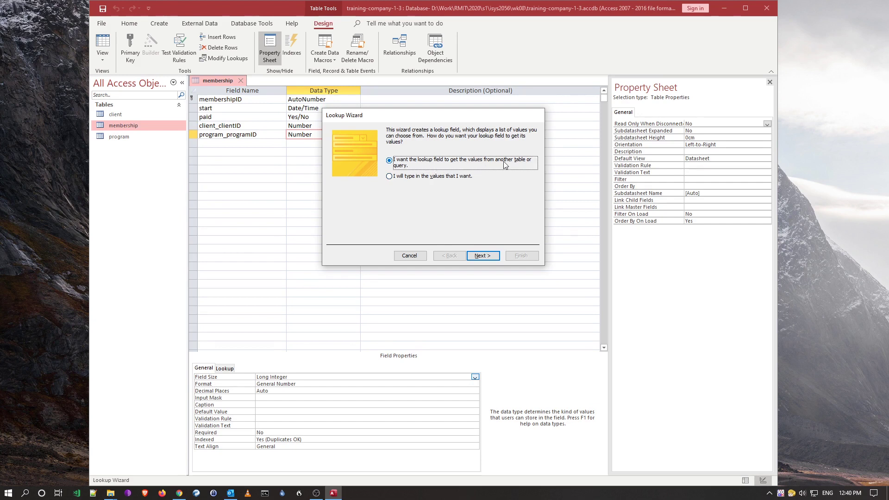
# - Use the program table as the lookup source and add the programID and category fields
pyautogui.click(493, 256)
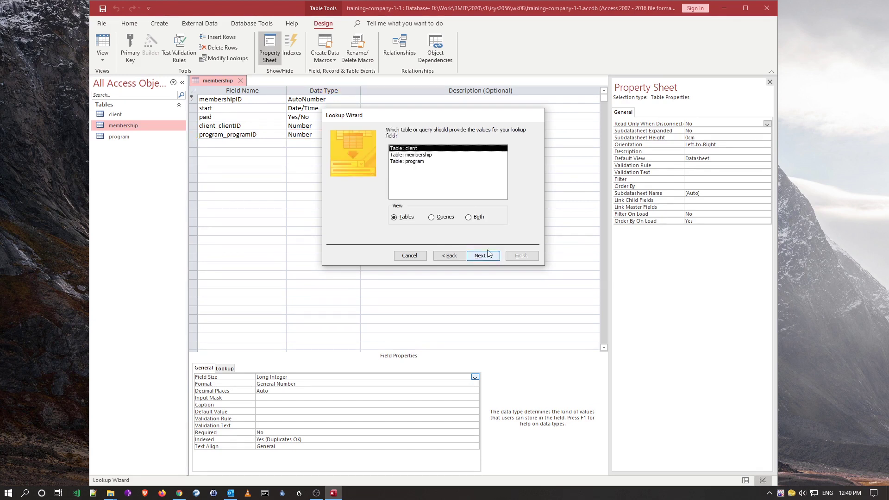
pyautogui.click(423, 162)
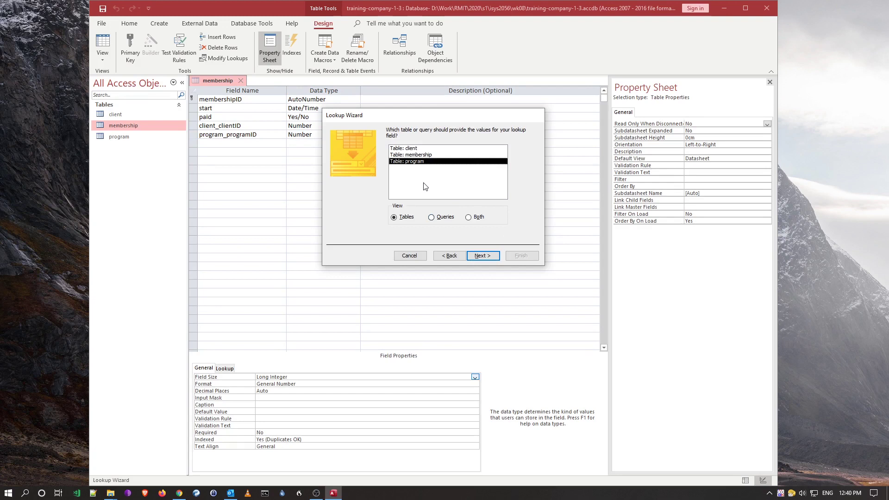
pyautogui.click(481, 257)
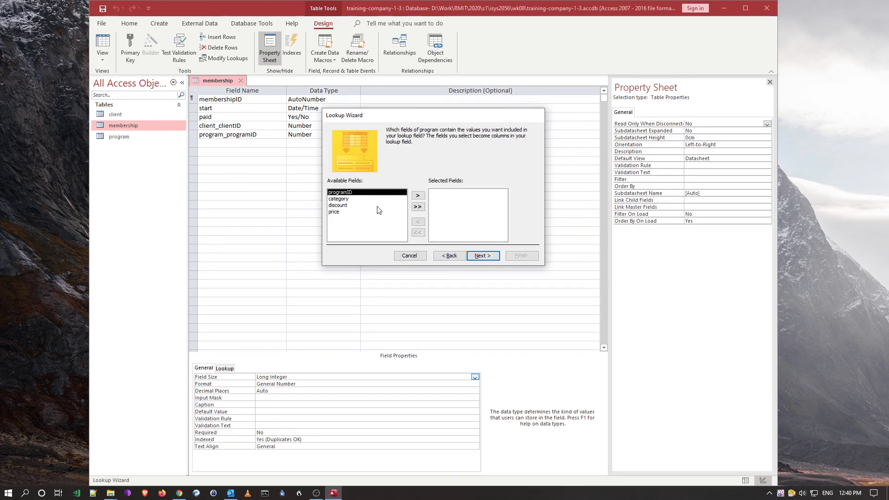
pyautogui.doubleClick(353, 192)
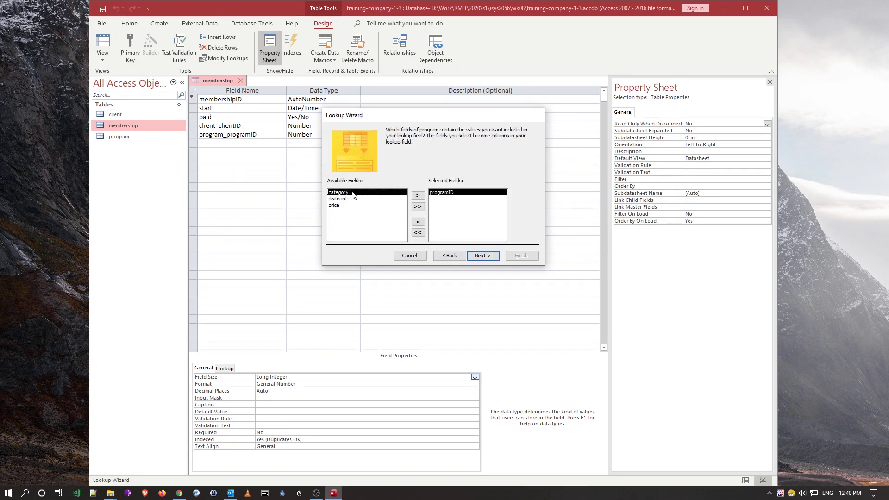
pyautogui.doubleClick(357, 196)
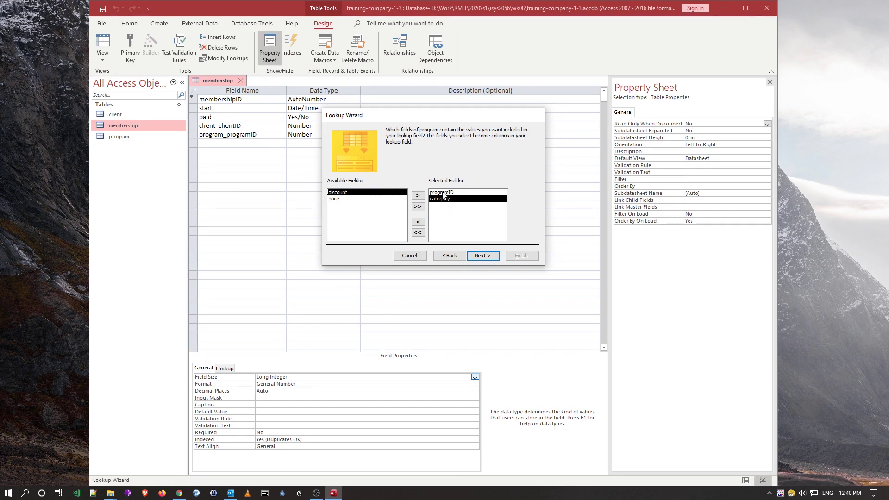
# - Sort the lookup list by category, keep the key column hidden, and finish the wizard
pyautogui.click(486, 257)
pyautogui.click(403, 159)
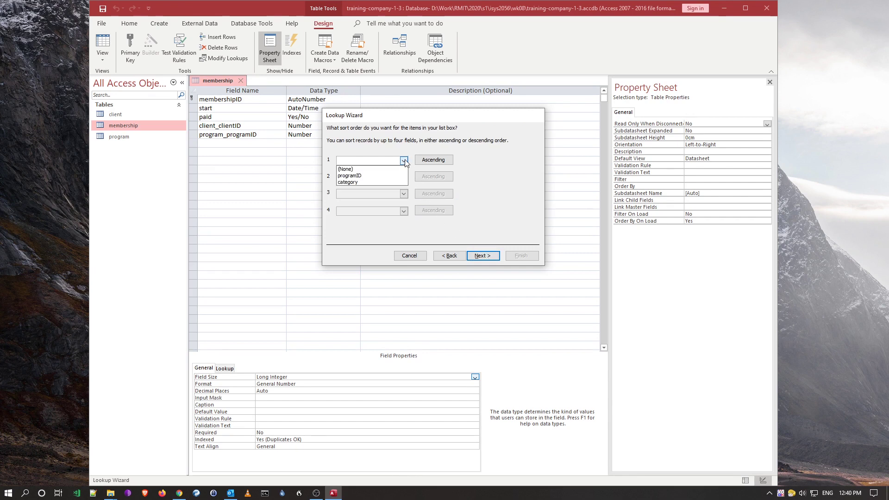
pyautogui.click(366, 182)
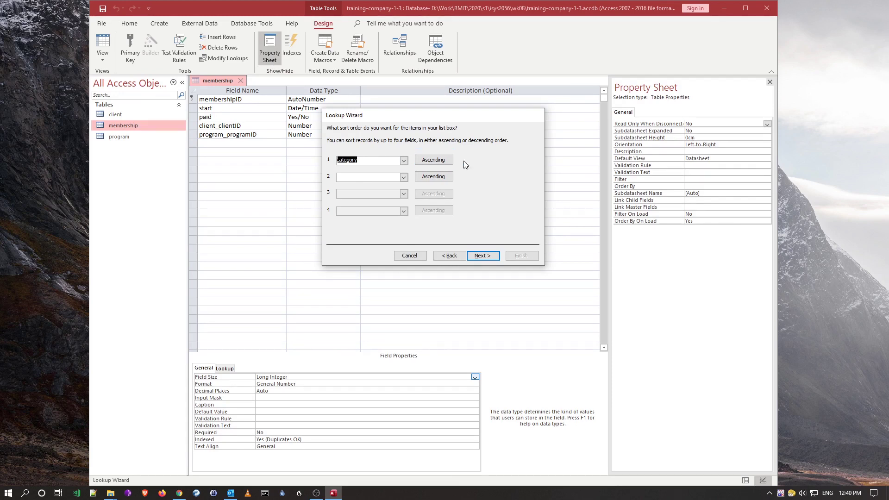
pyautogui.click(481, 256)
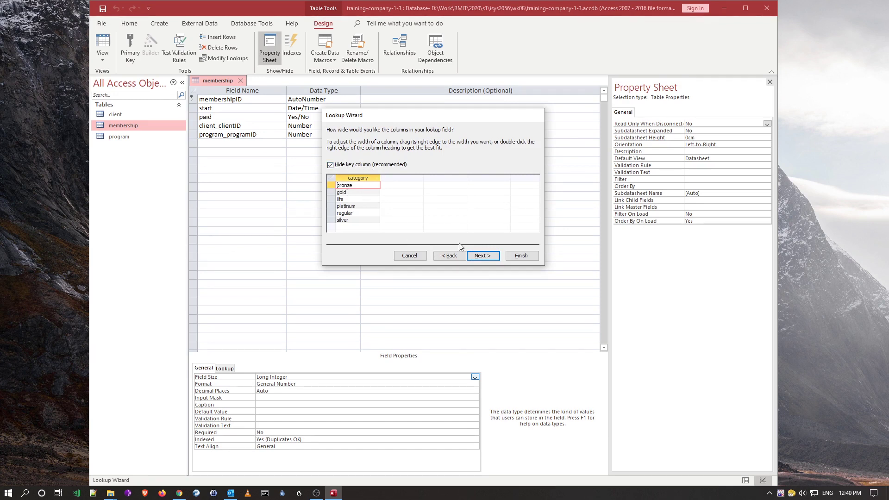
pyautogui.click(483, 256)
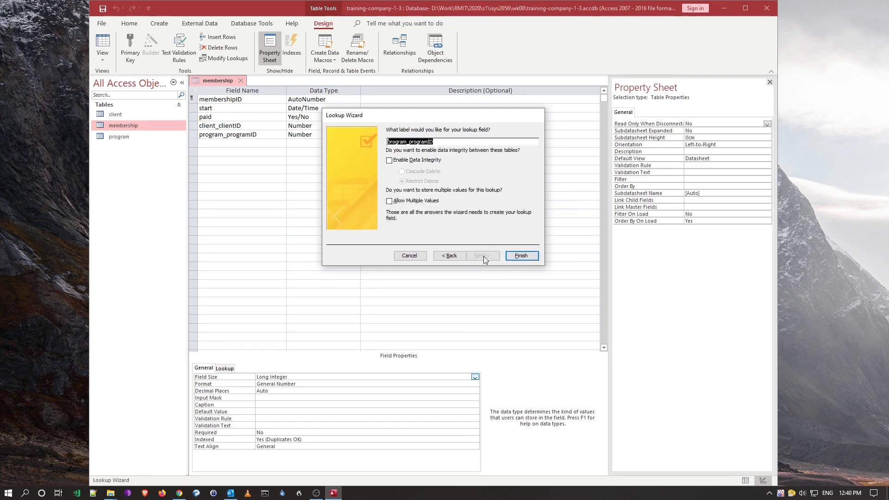
pyautogui.click(519, 260)
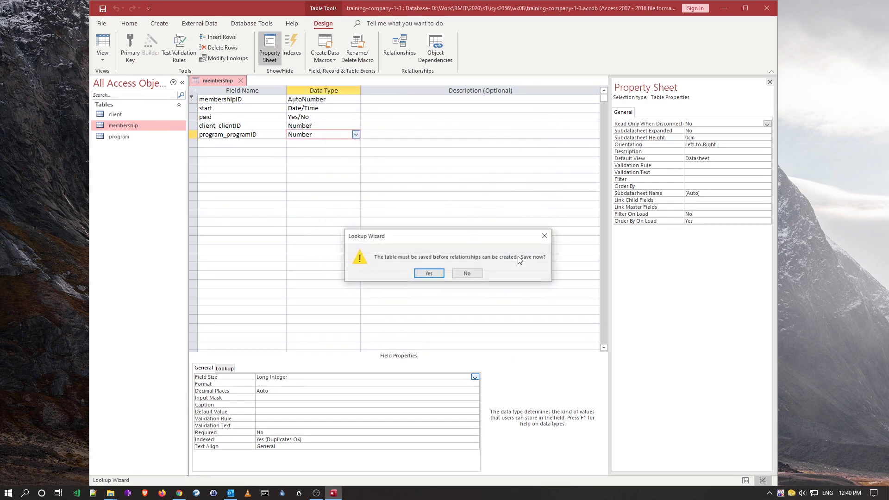
# - Save the membership table, show it in Datasheet View, and open row 7's program drop-down
pyautogui.click(429, 274)
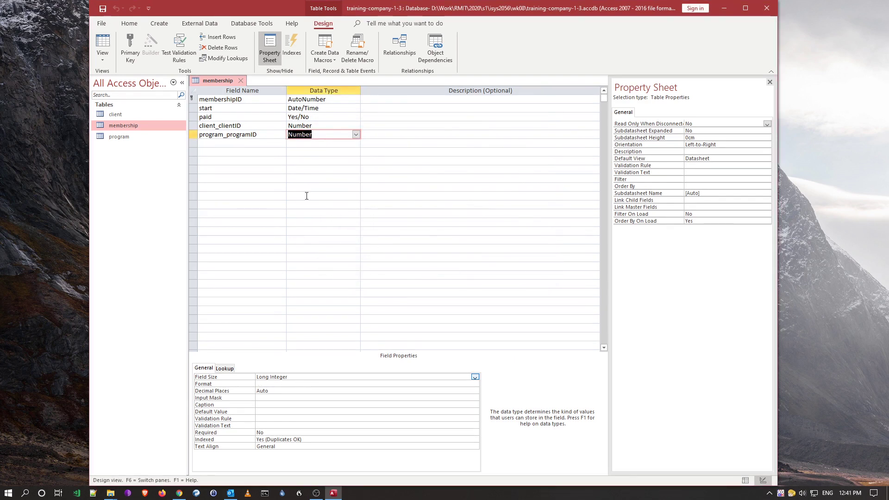
pyautogui.click(102, 44)
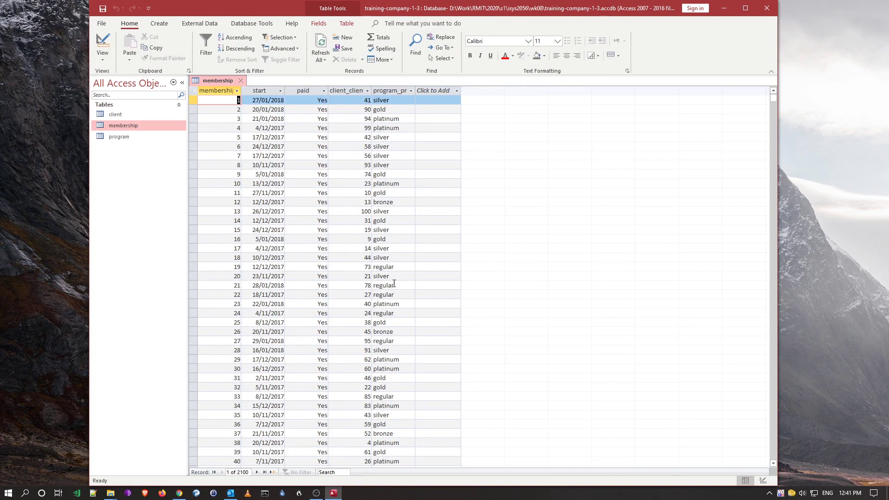
pyautogui.click(390, 156)
pyautogui.click(410, 156)
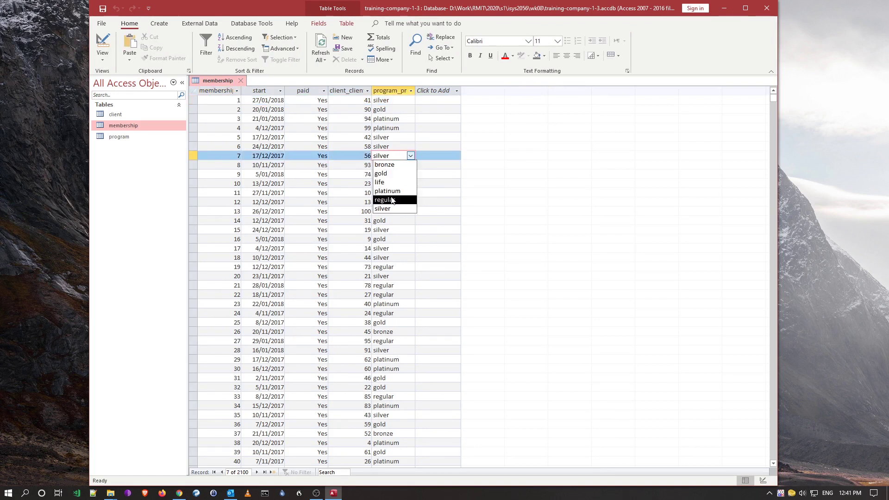
# - Check the category drop-downs for rows 5 and 4, leaving row 4 as platinum
pyautogui.click(394, 137)
pyautogui.click(410, 137)
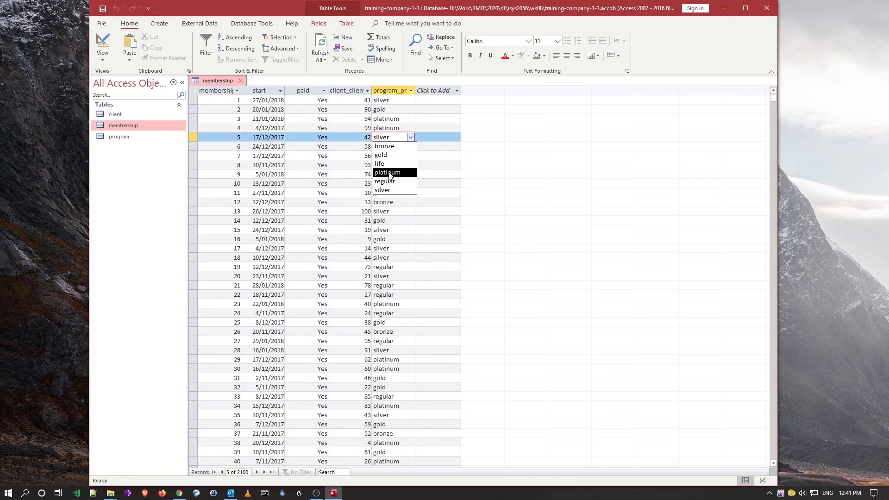
pyautogui.click(406, 129)
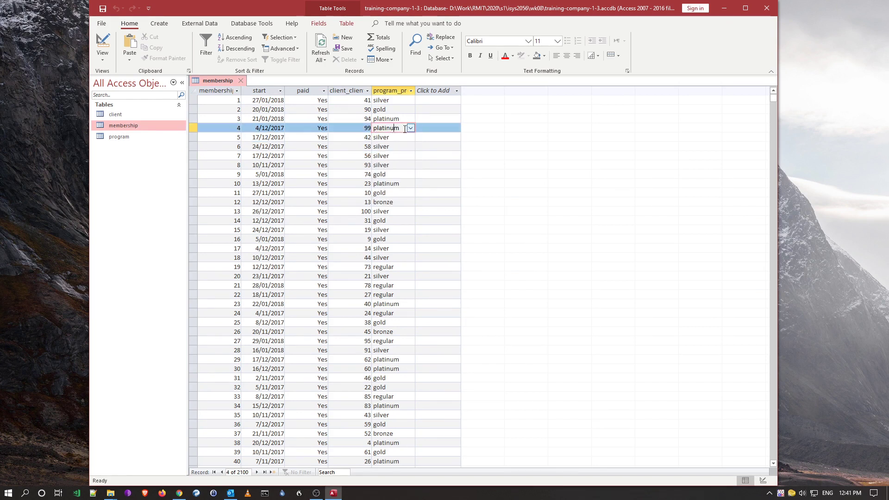
pyautogui.click(411, 129)
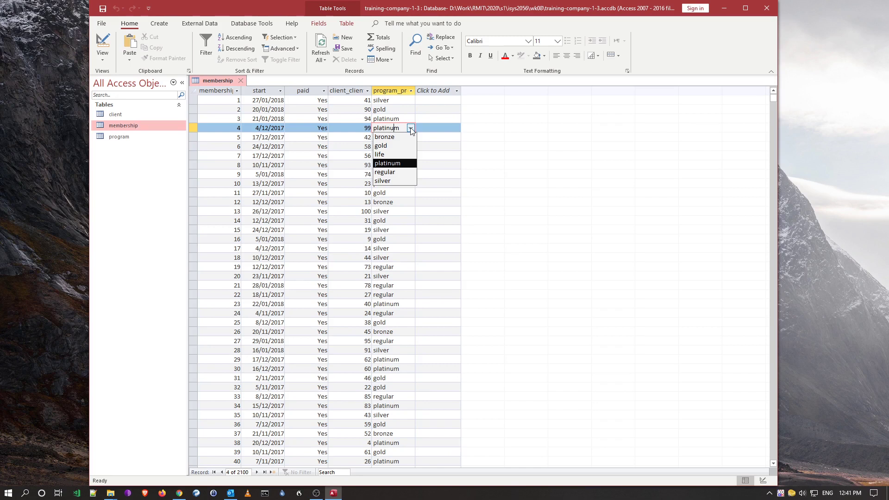
pyautogui.click(410, 128)
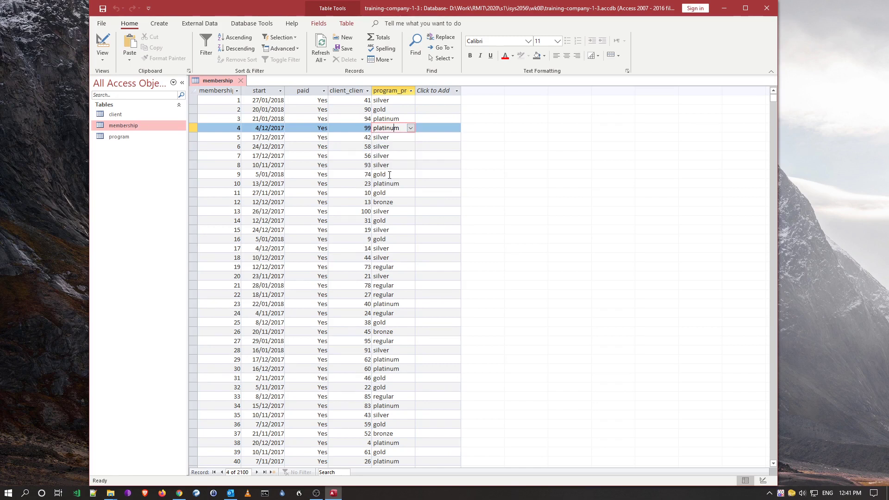